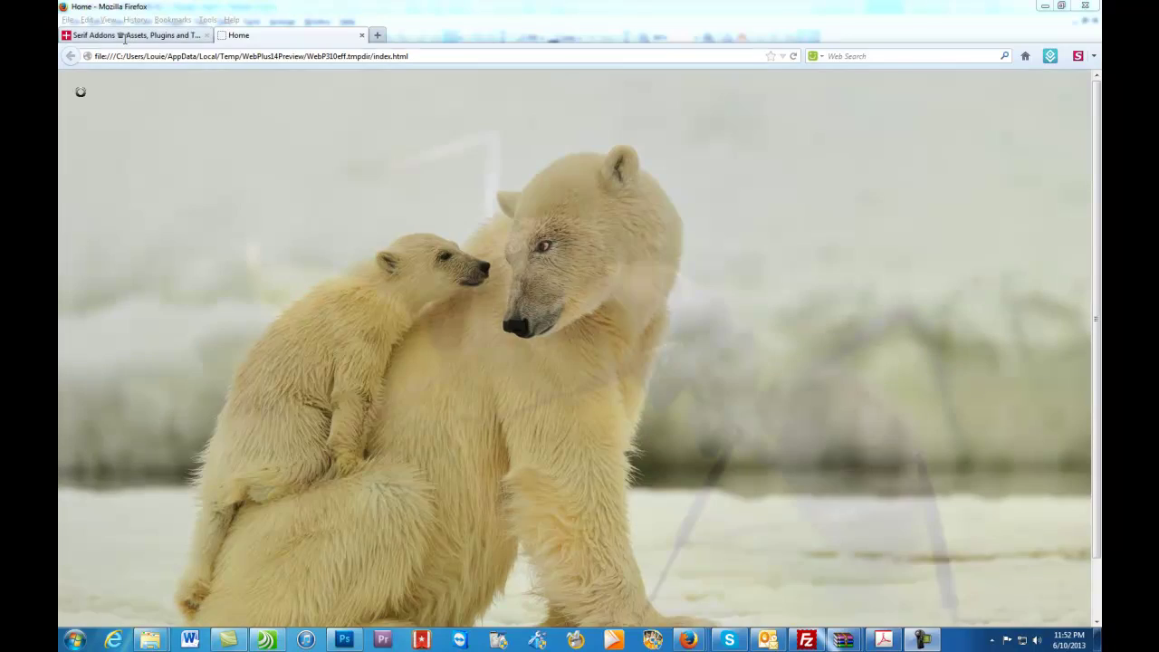
Open the Background Gallery product page from X6 Addons > Image Effects on Serif Addons.
click(125, 36)
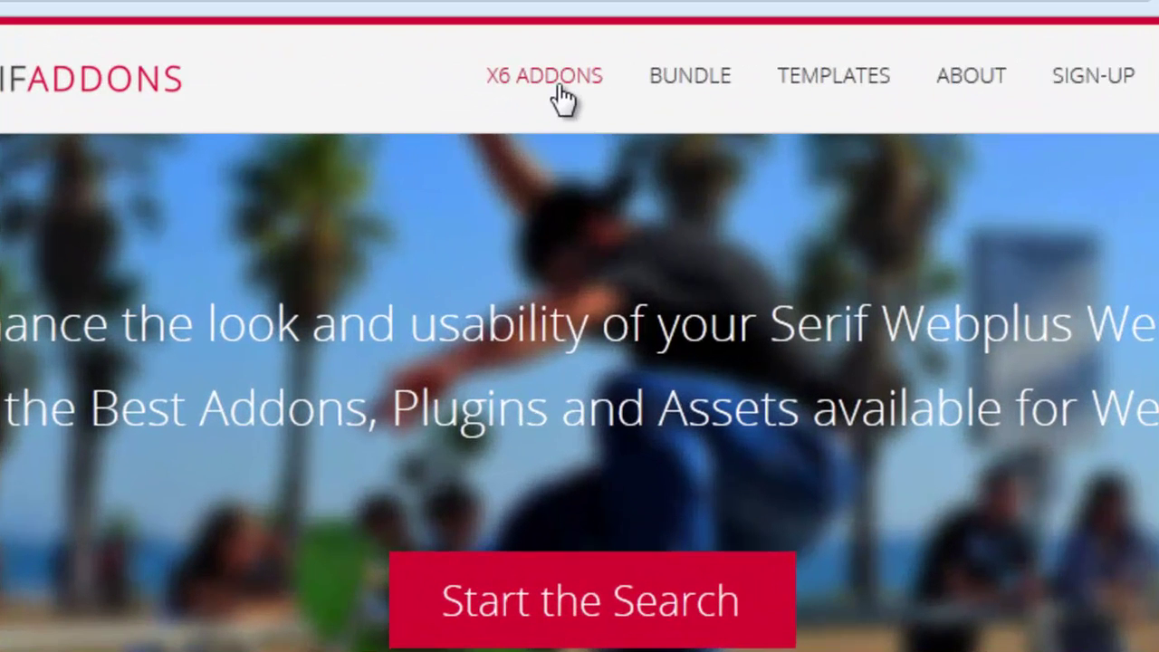
mouse_move(551, 94)
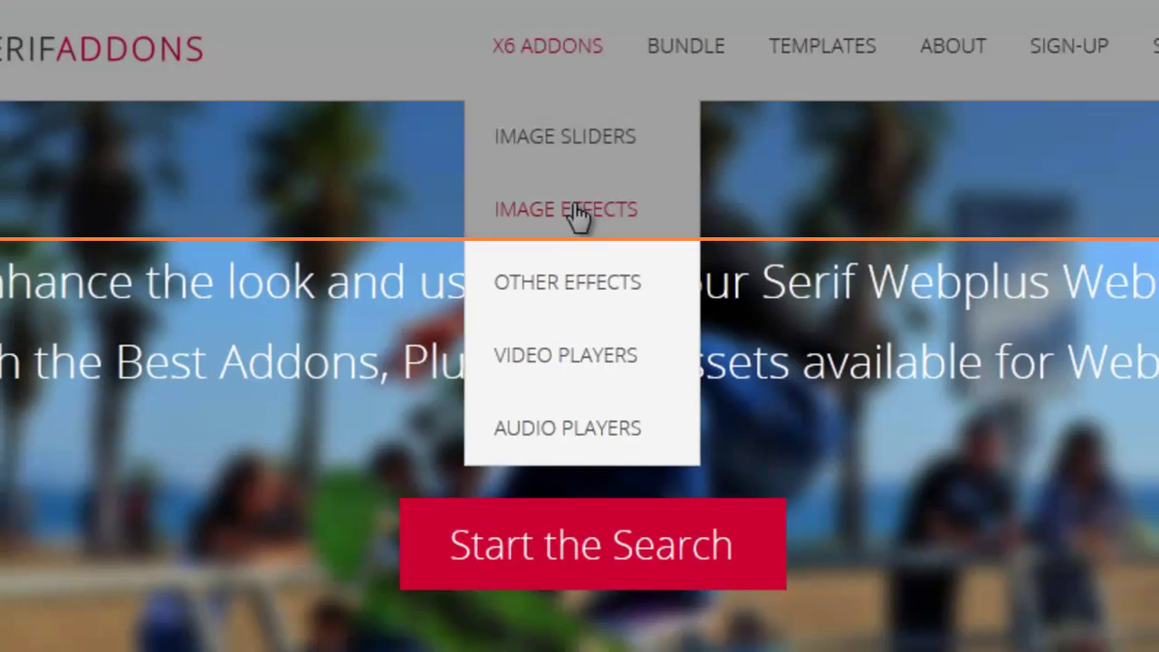
click(577, 218)
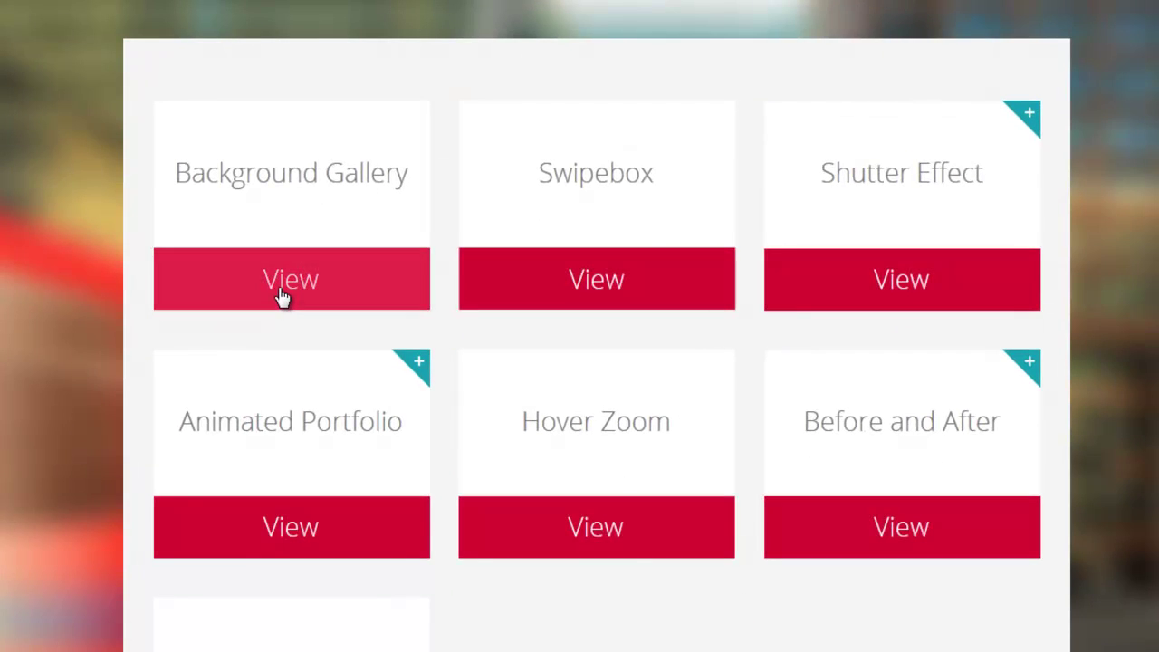
click(278, 285)
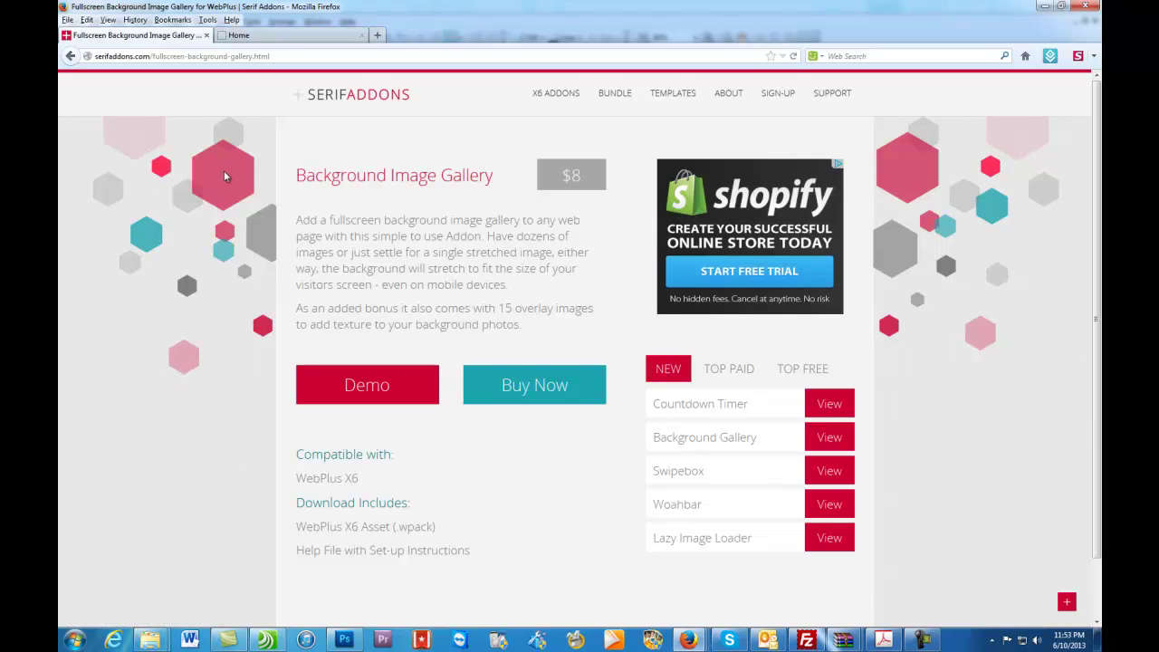
click(264, 40)
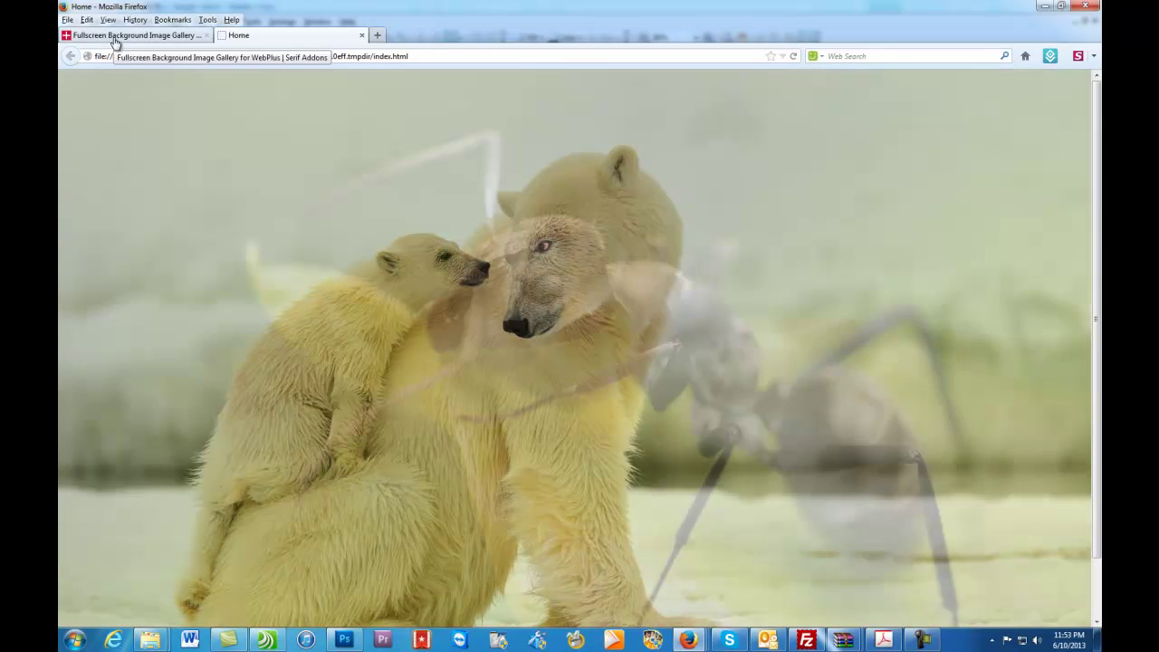
click(114, 39)
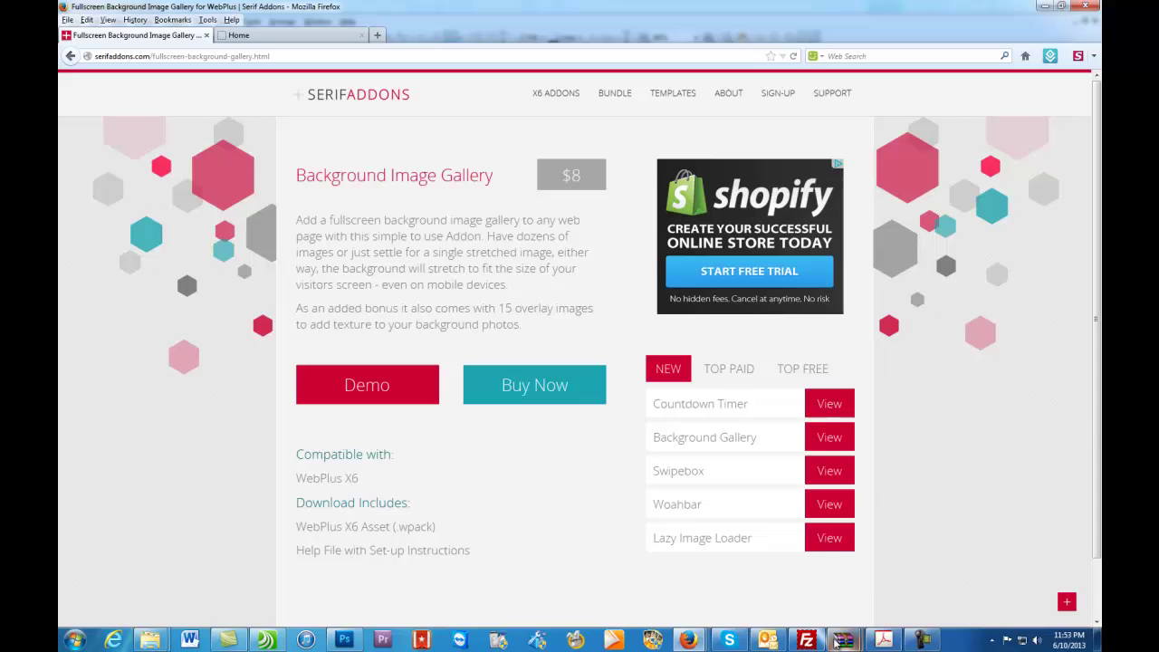
Bring up Background-Gallery.zip in WinRAR and select all three of its files.
mouse_move(837, 644)
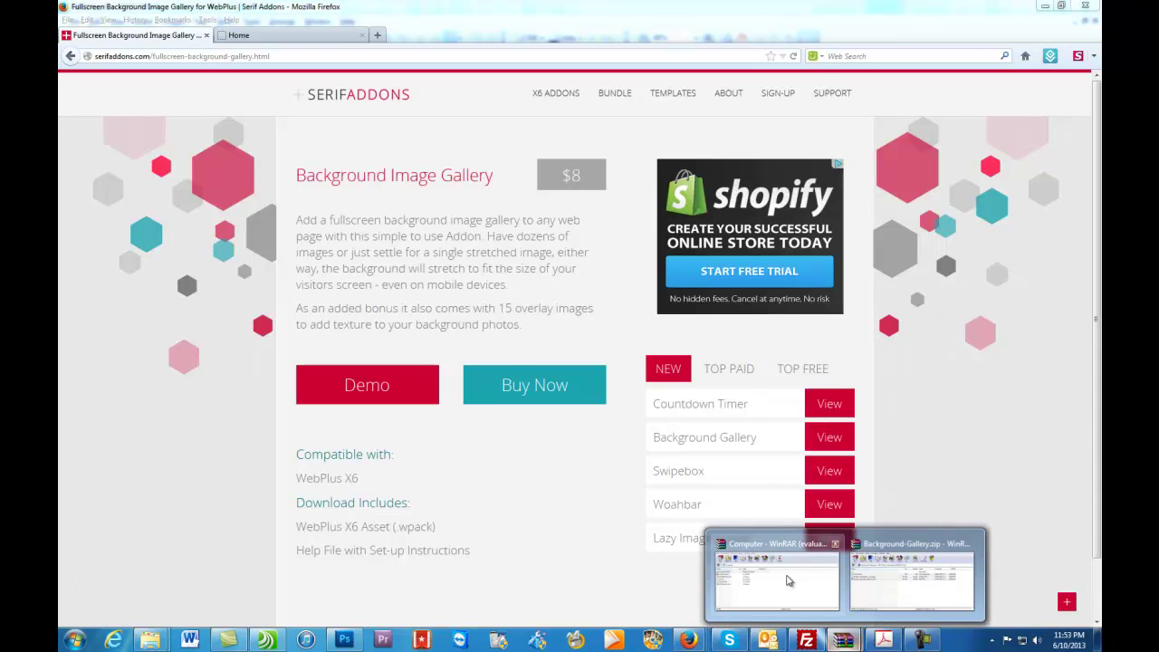
click(856, 582)
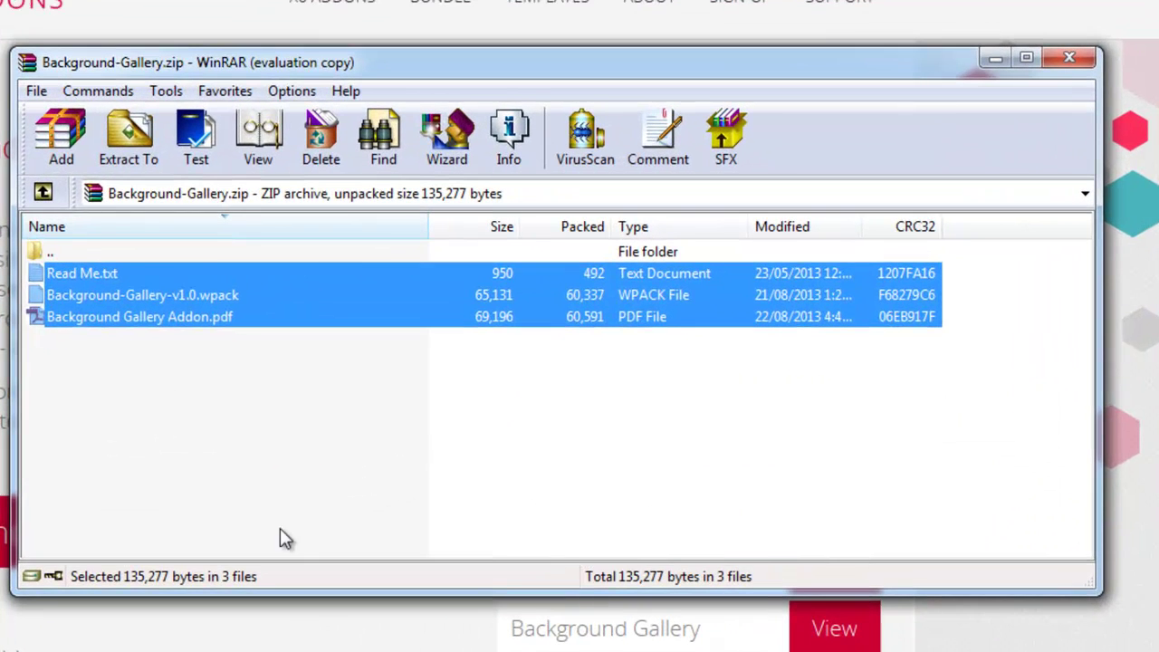
click(395, 325)
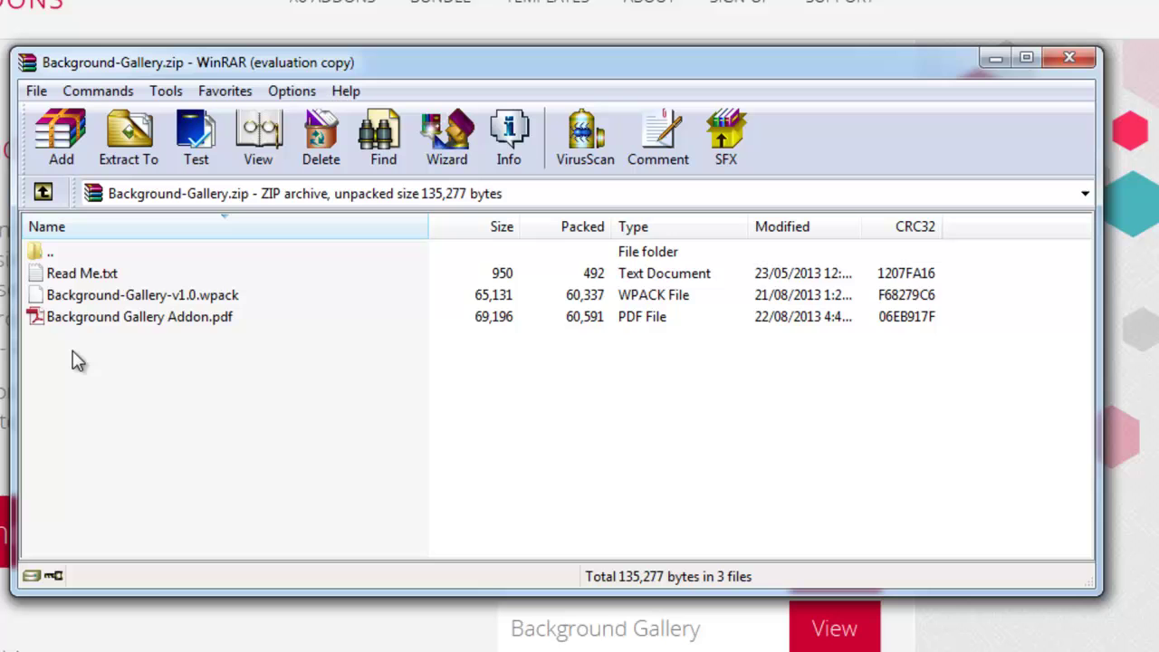
drag(77, 361, 79, 281)
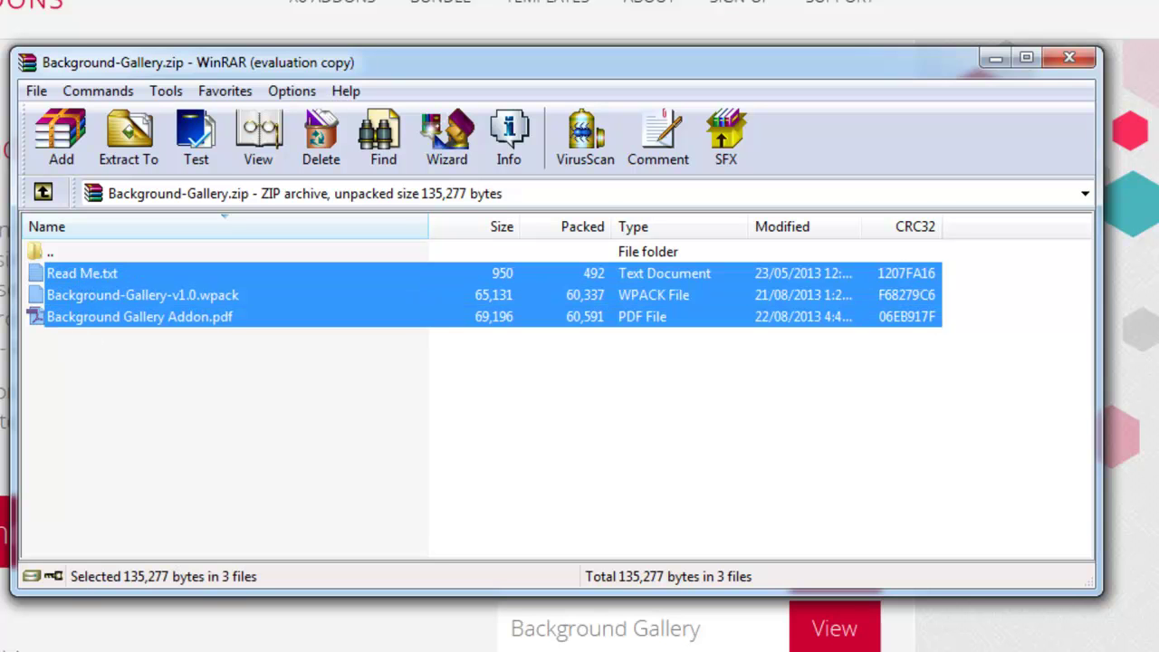
click(151, 639)
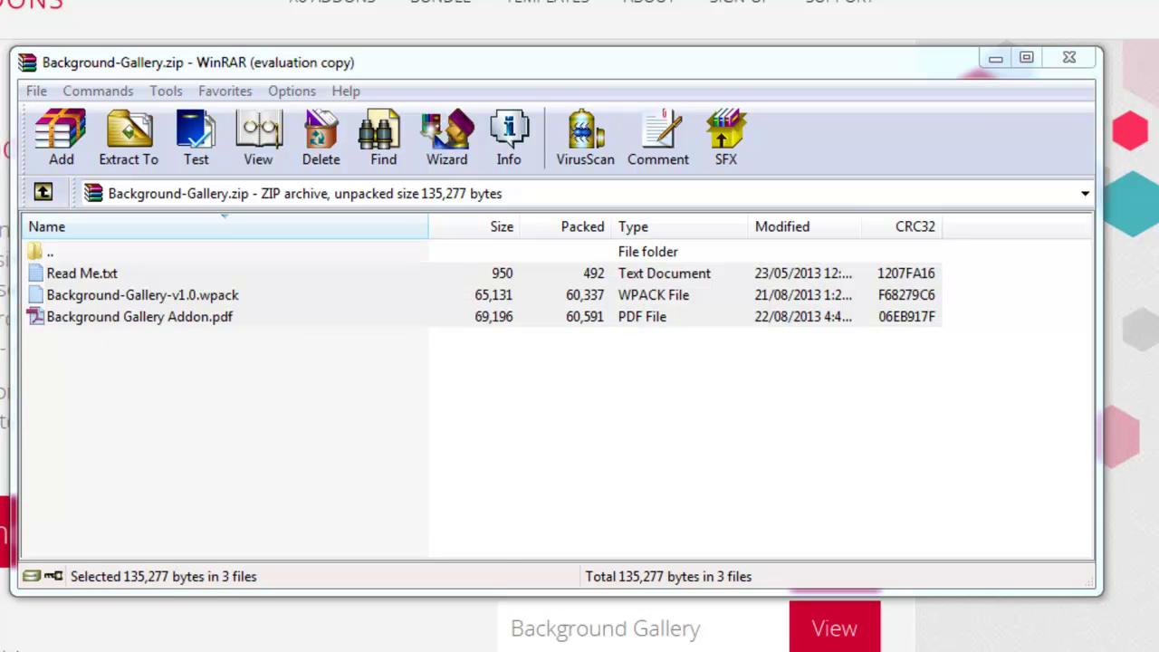
mouse_move(182, 597)
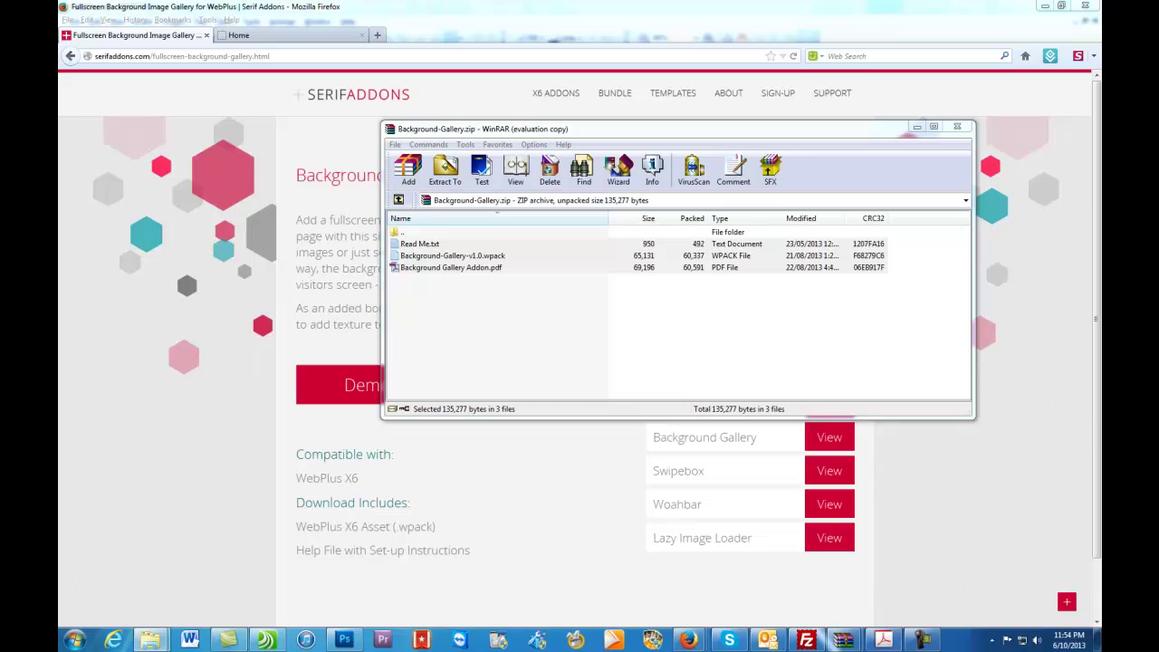
Extract the archive's files into the BACKGROUND GALLERY folder, then minimize both windows.
drag(743, 341, 499, 332)
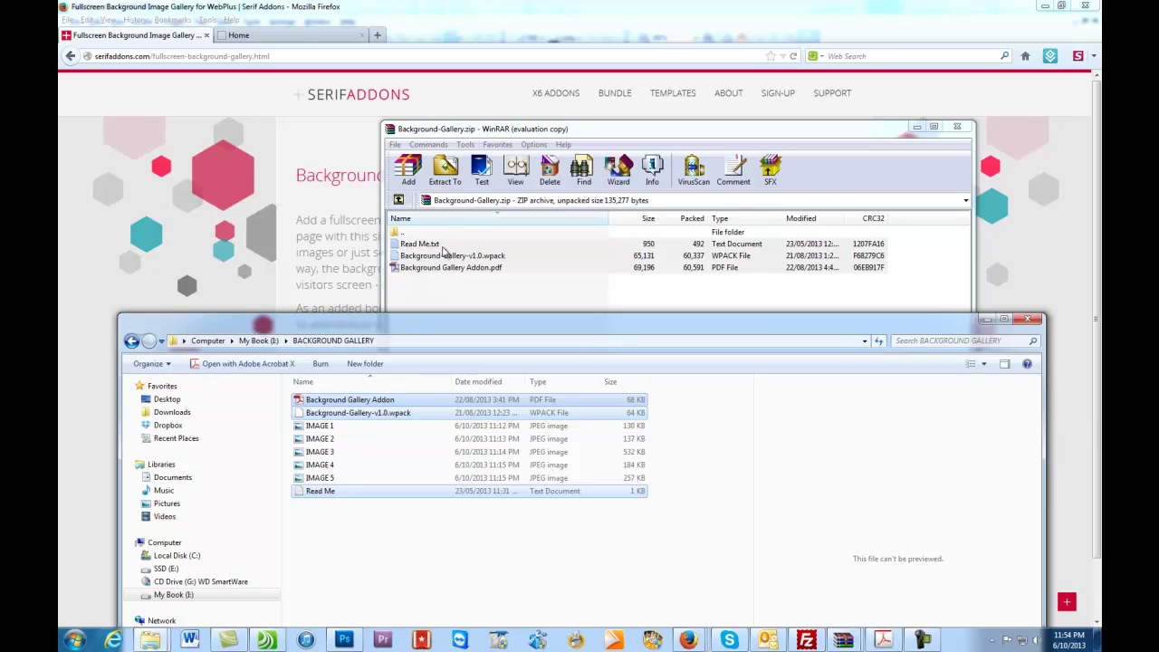
drag(426, 271, 328, 457)
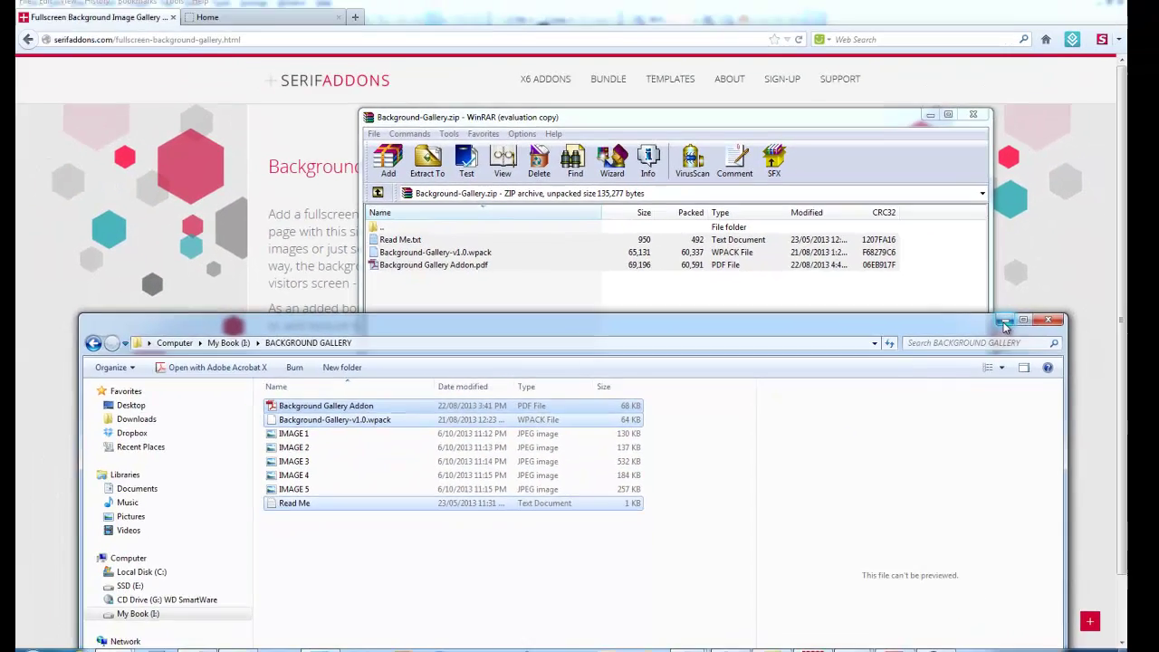
click(1087, 324)
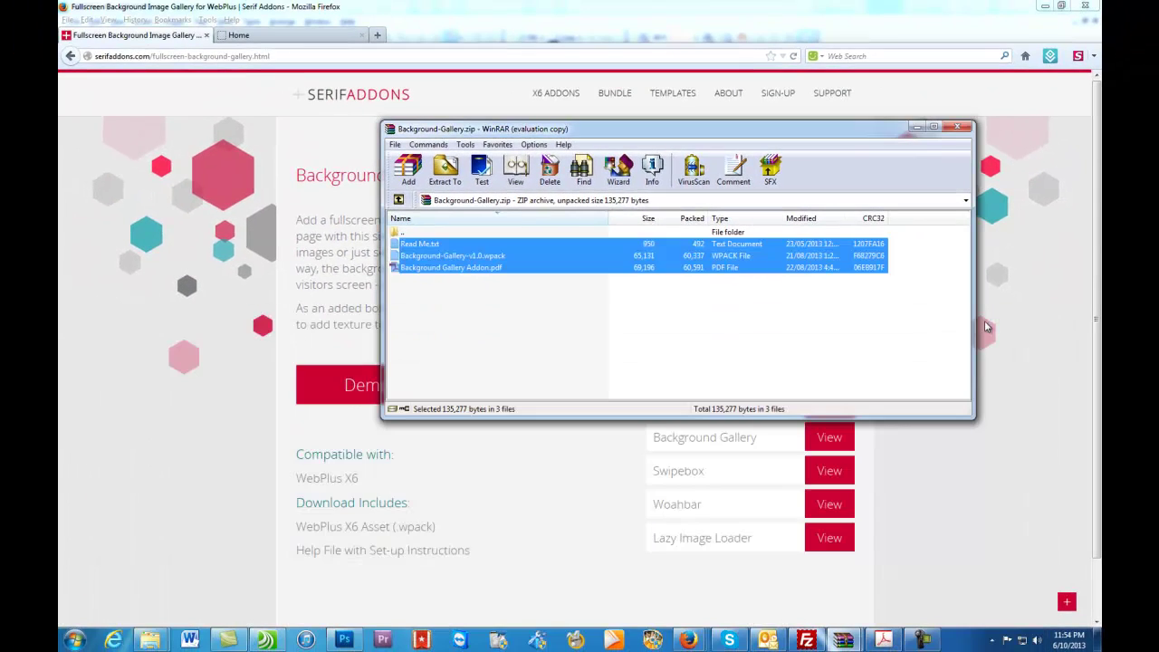
click(917, 127)
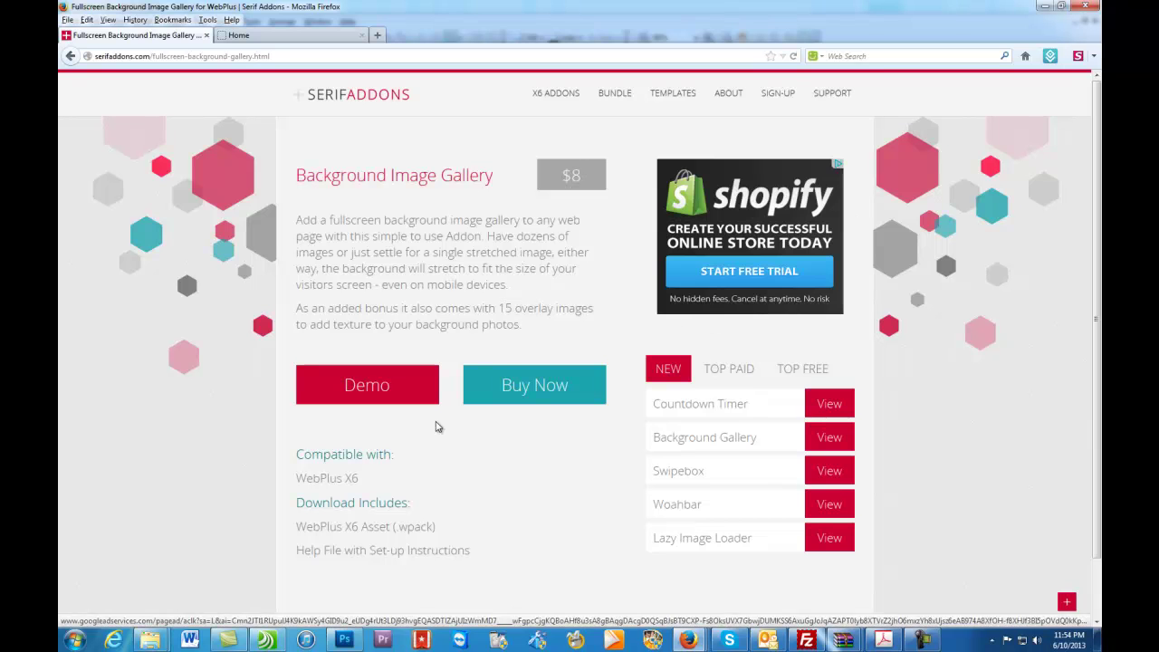
click(270, 640)
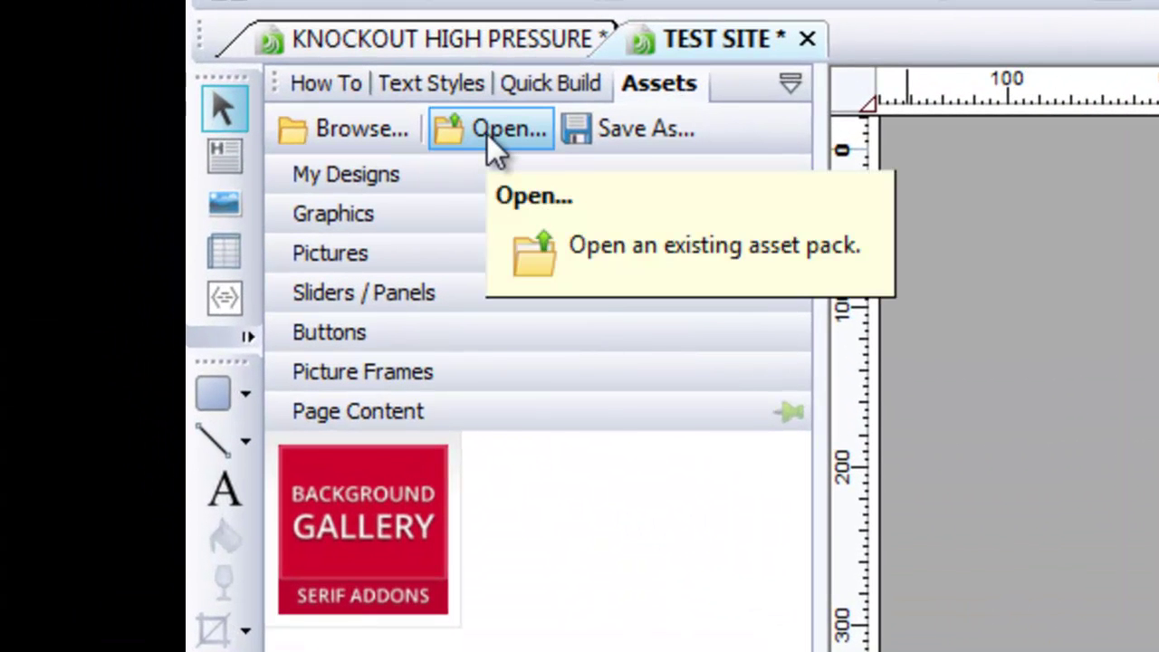
click(487, 134)
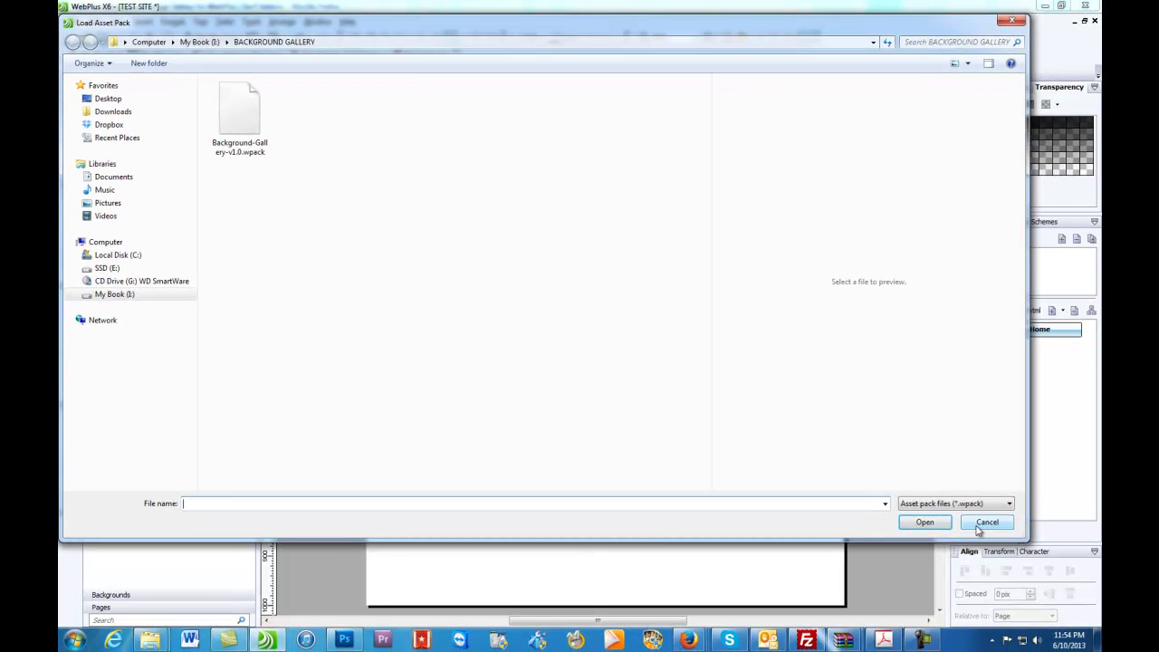
click(984, 524)
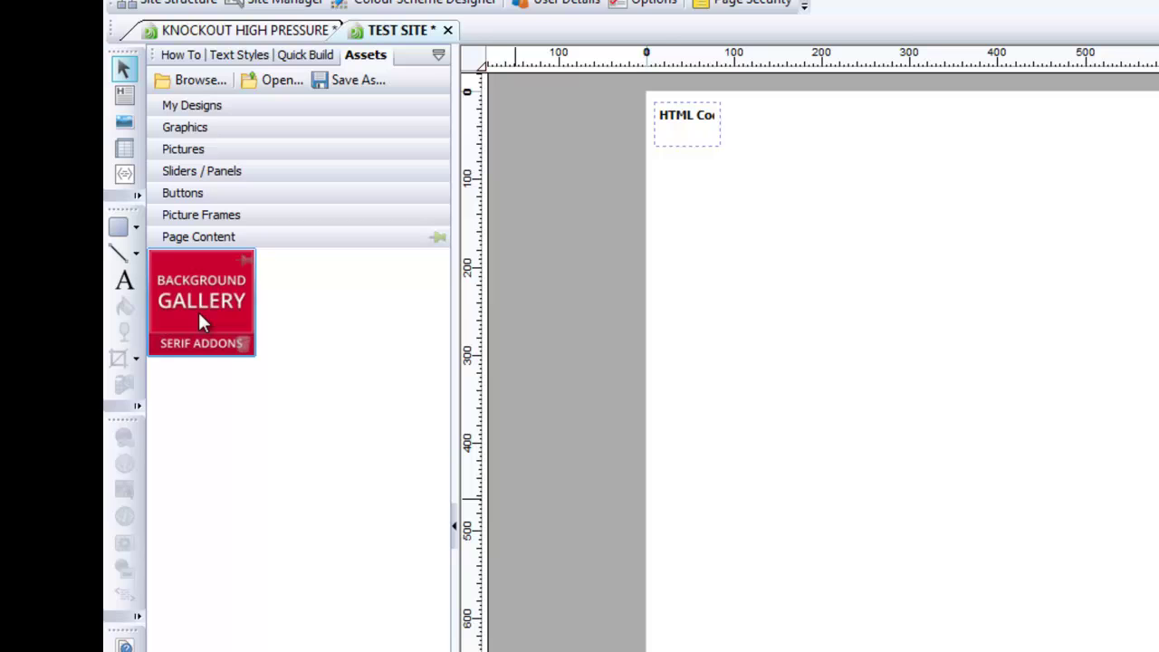
drag(197, 310, 808, 301)
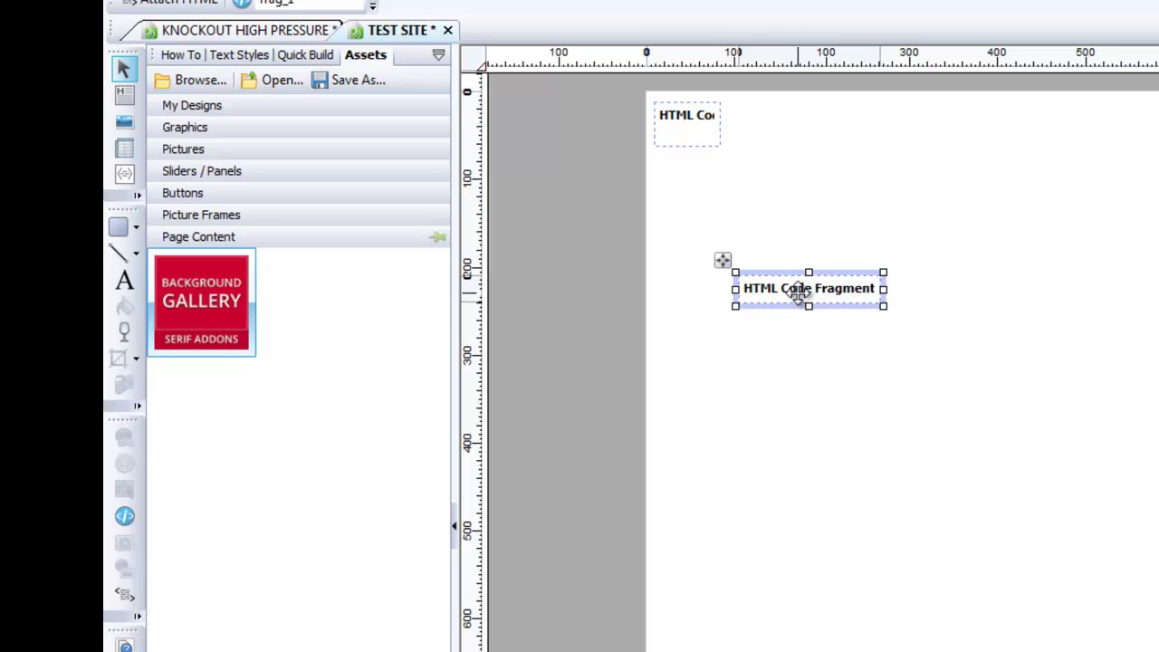
right_click(722, 263)
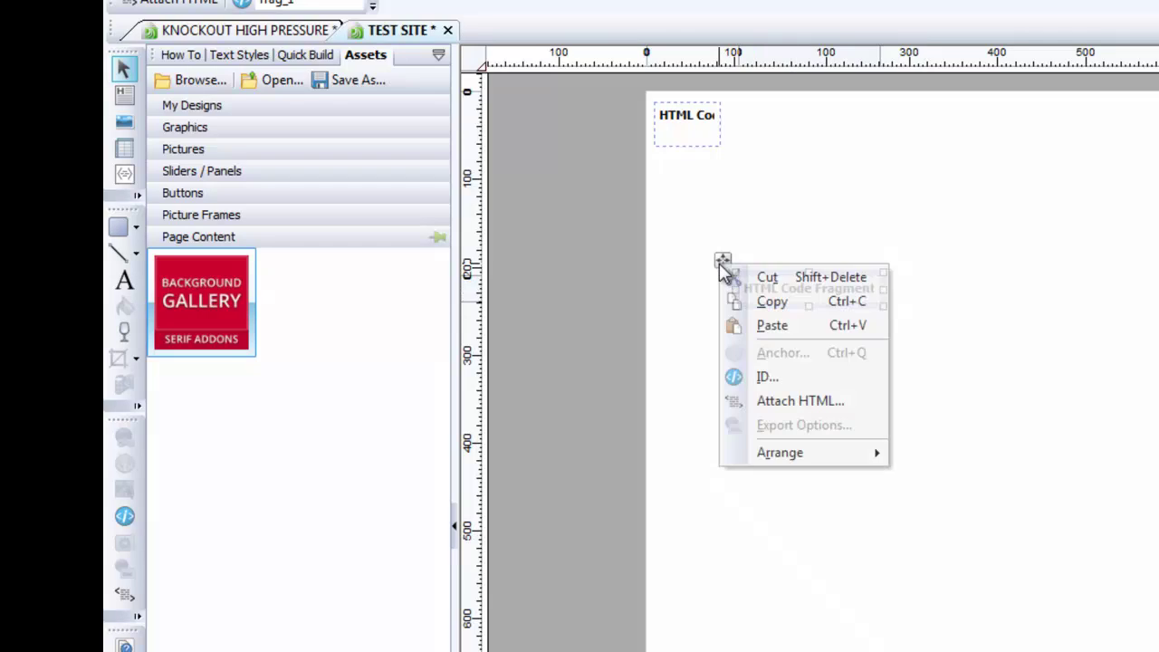
click(766, 277)
click(690, 127)
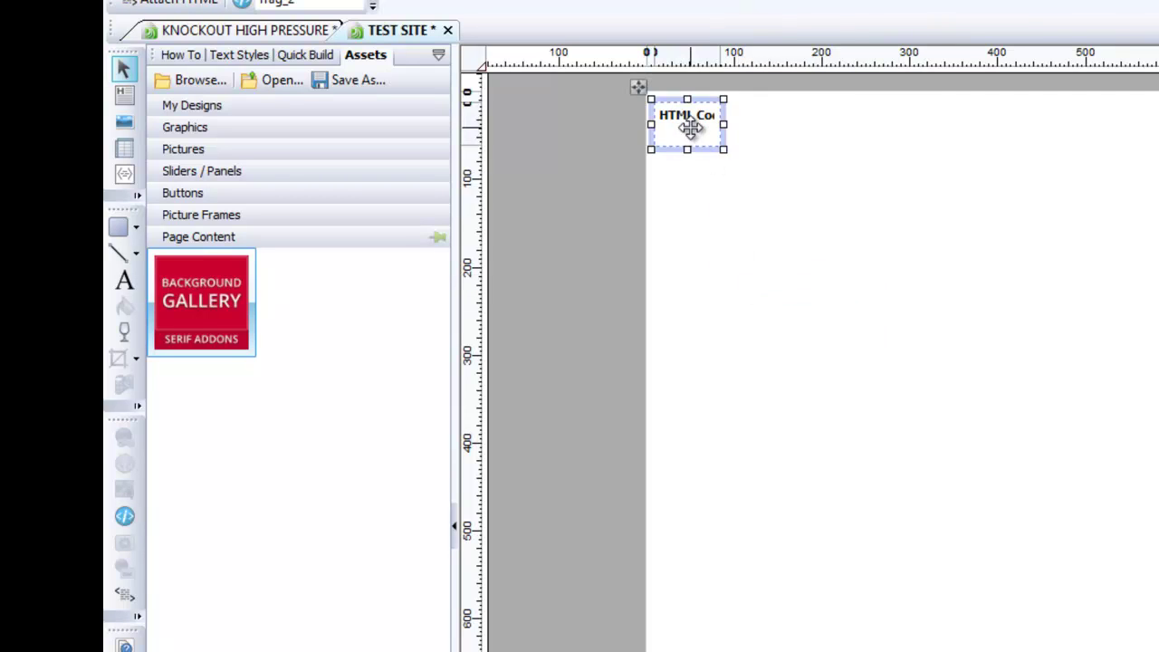
mouse_move(690, 127)
mouse_down()
mouse_move(792, 243)
mouse_move(686, 123)
mouse_up()
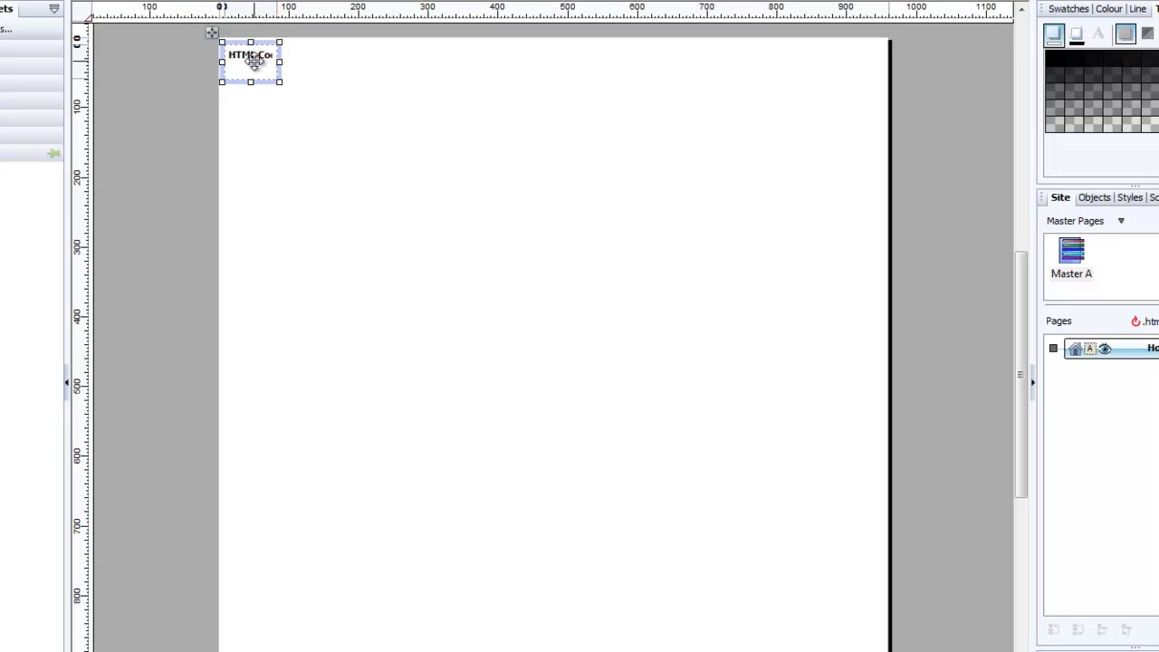
Open the HTML Code object's code and scroll to the Vegas slideshow's IMAGE 1–5 list.
double_click(255, 60)
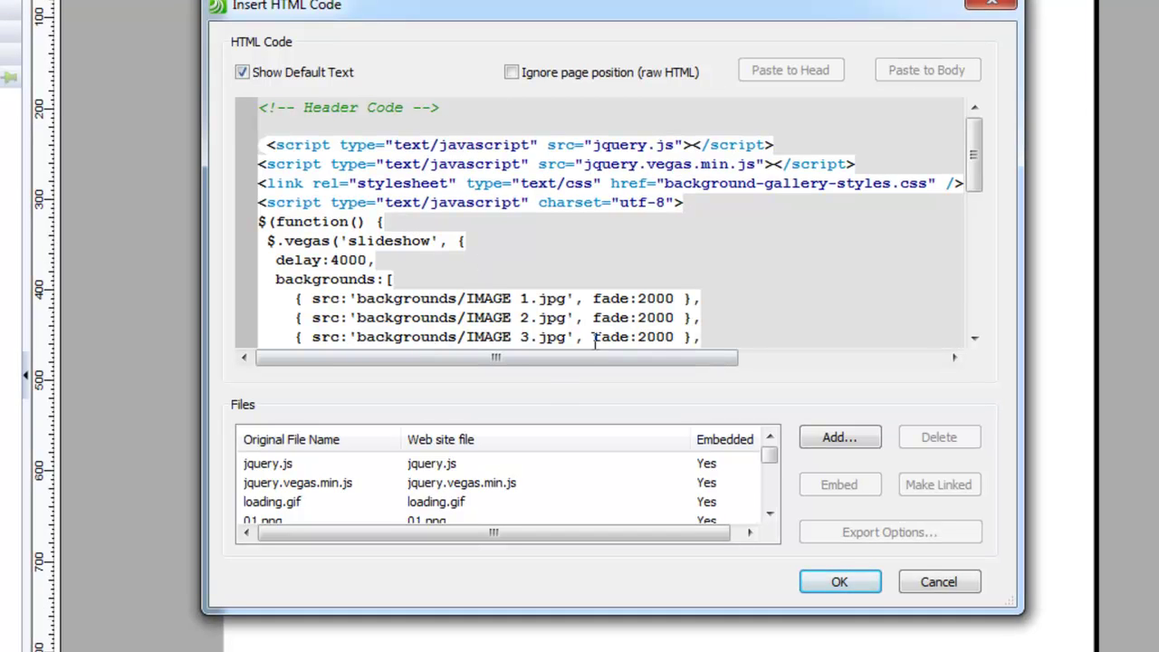
drag(973, 169, 982, 203)
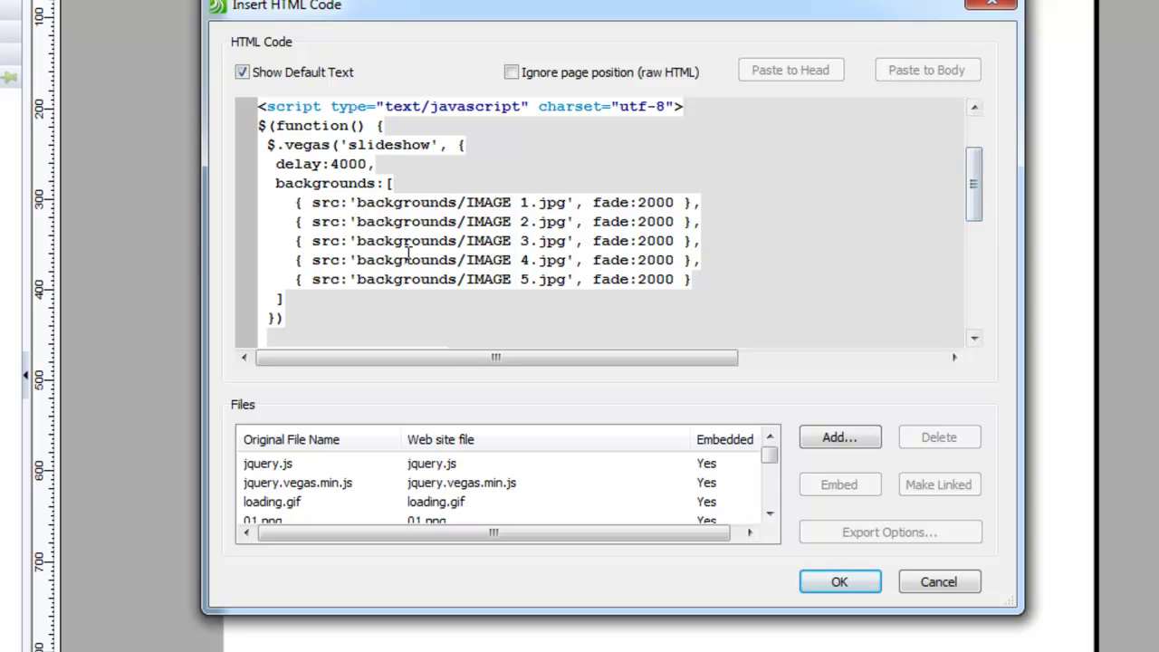
Close the code editor and open the site's file manager with BACKGROUNDS selected.
click(932, 585)
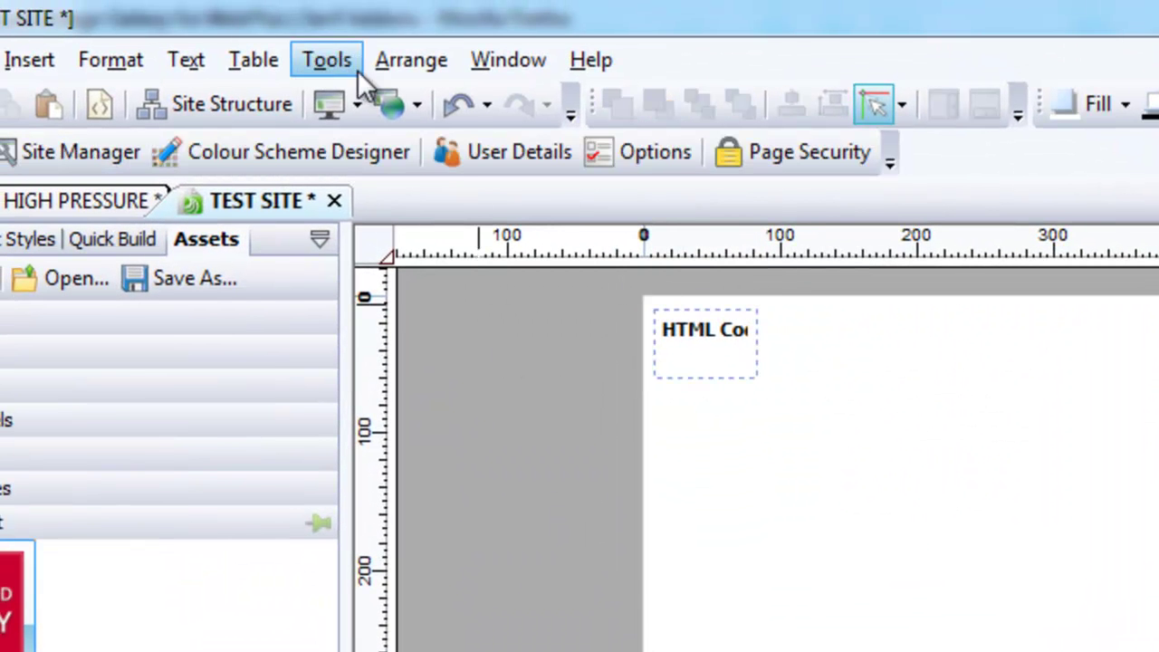
click(337, 61)
mouse_move(426, 104)
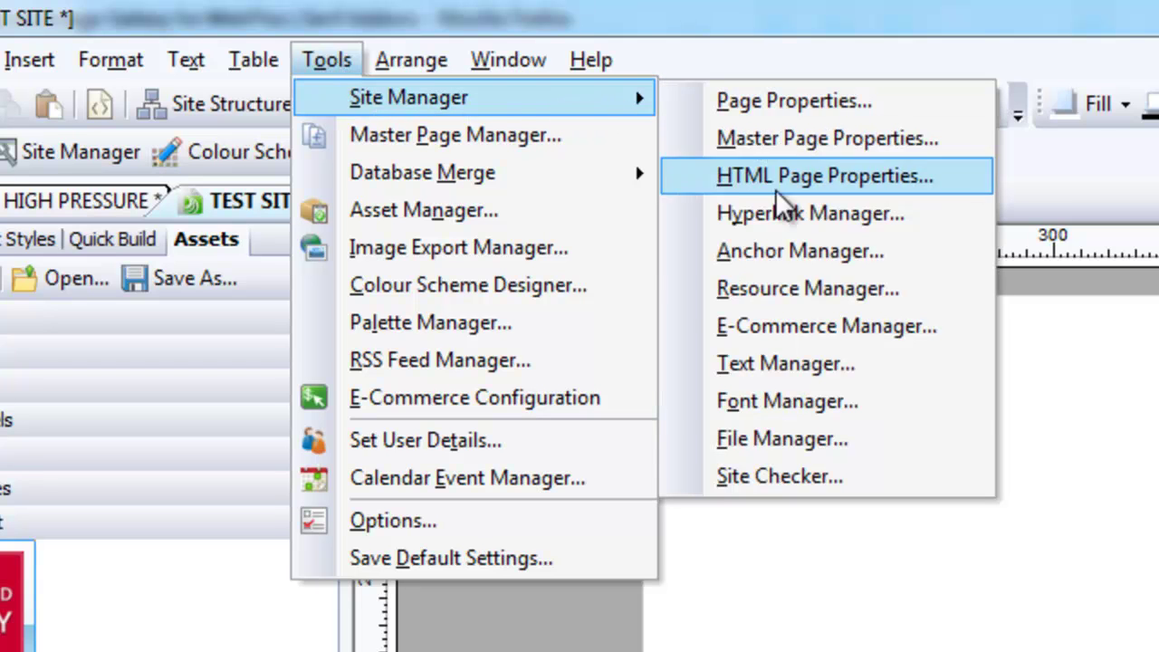
click(803, 442)
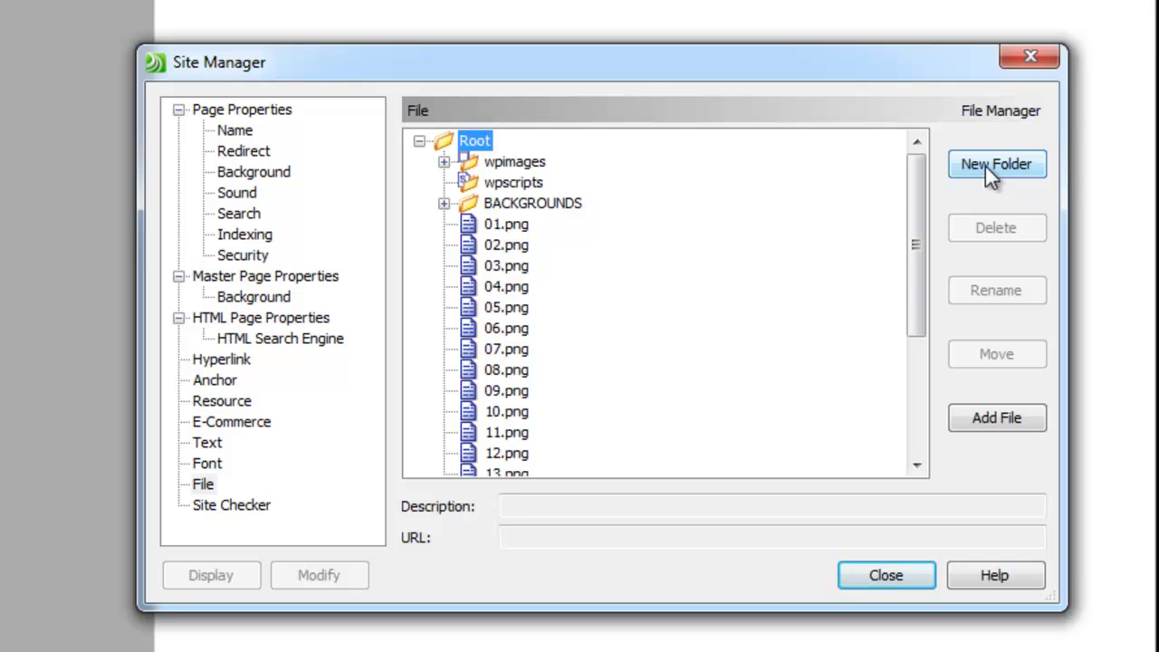
click(489, 207)
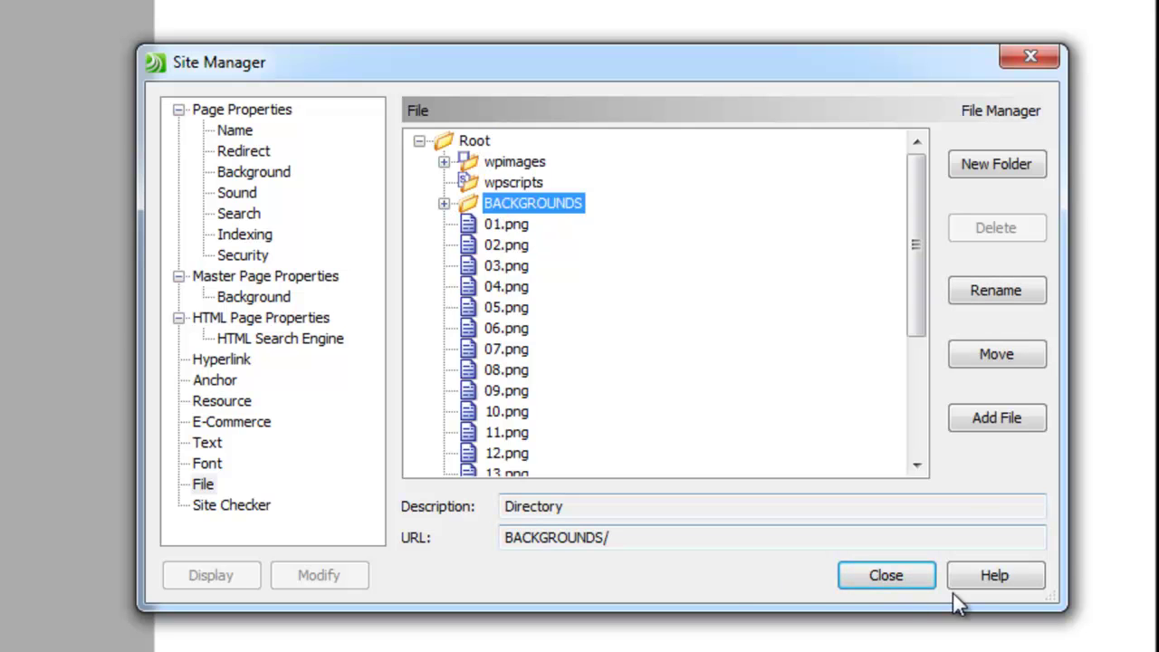
Add IMAGE 1 through IMAGE 5 into BACKGROUNDS, verify them, and close the file manager.
click(987, 419)
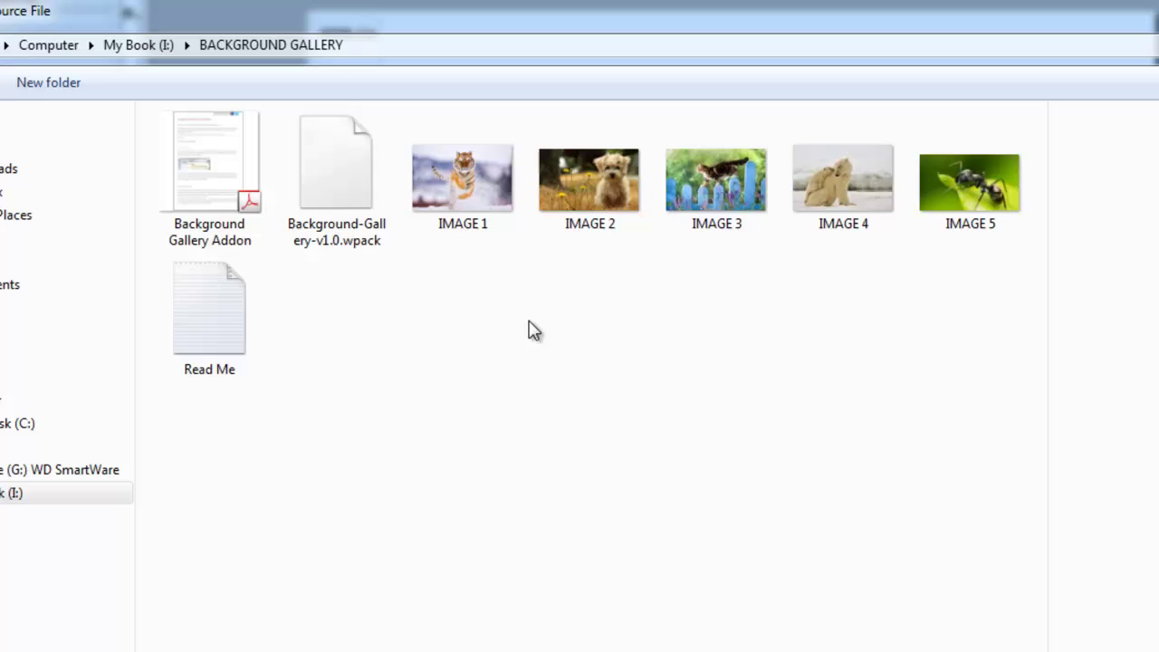
click(450, 201)
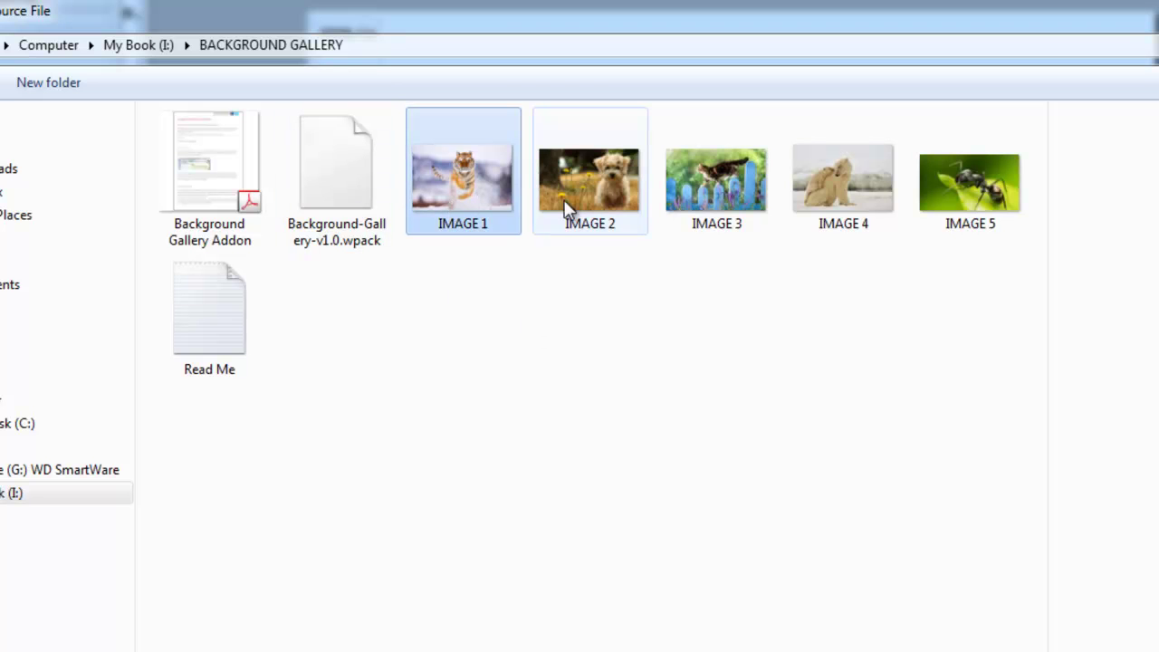
ctrl+click(582, 195)
ctrl+click(693, 184)
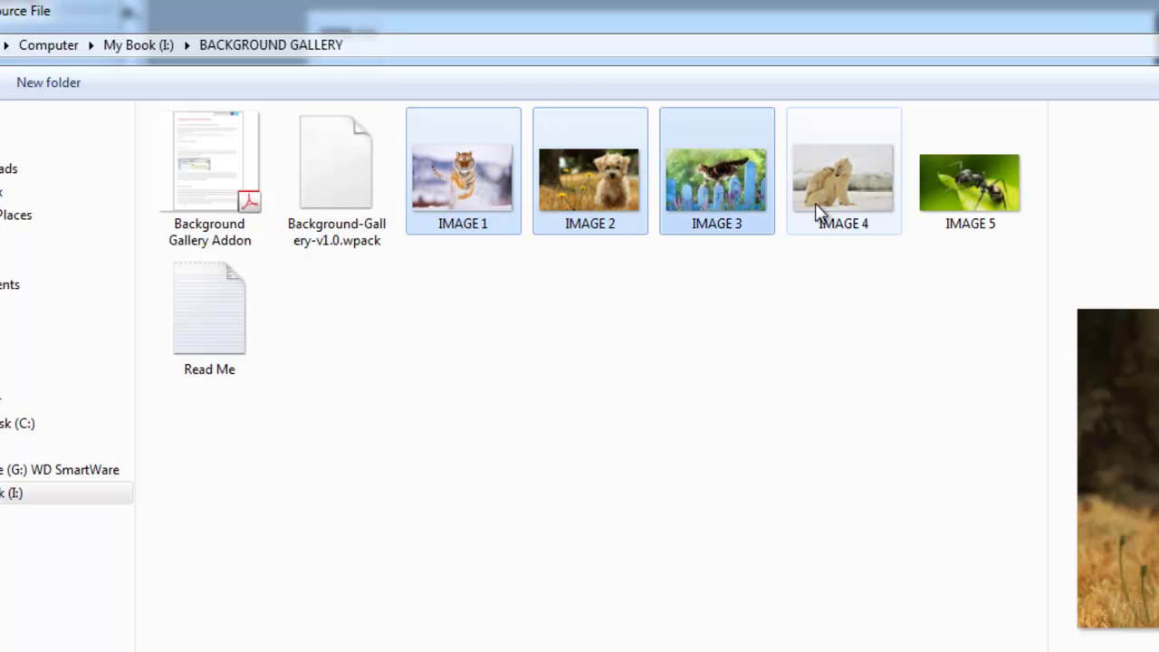
ctrl+click(865, 195)
ctrl+click(934, 182)
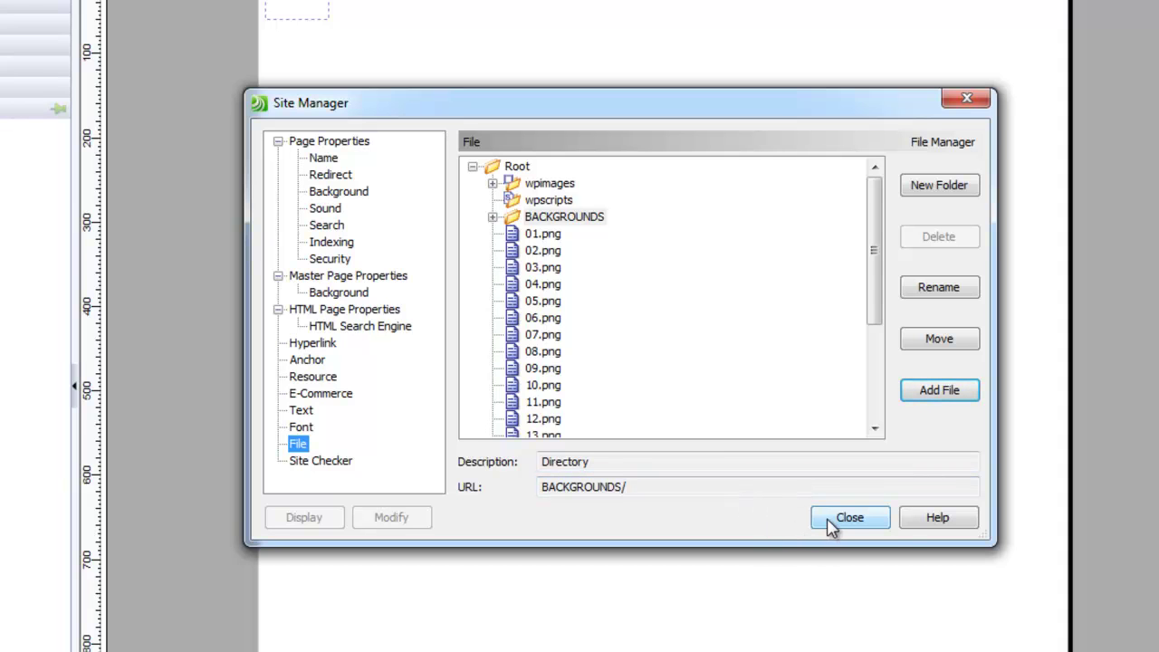
click(492, 217)
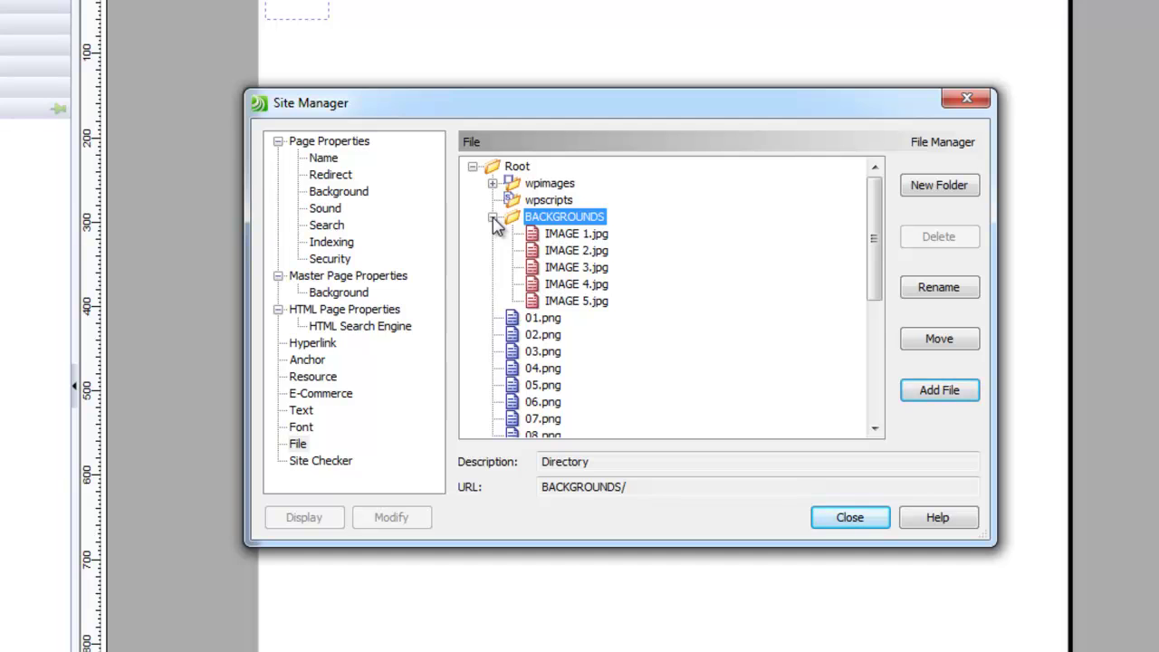
click(492, 217)
click(867, 518)
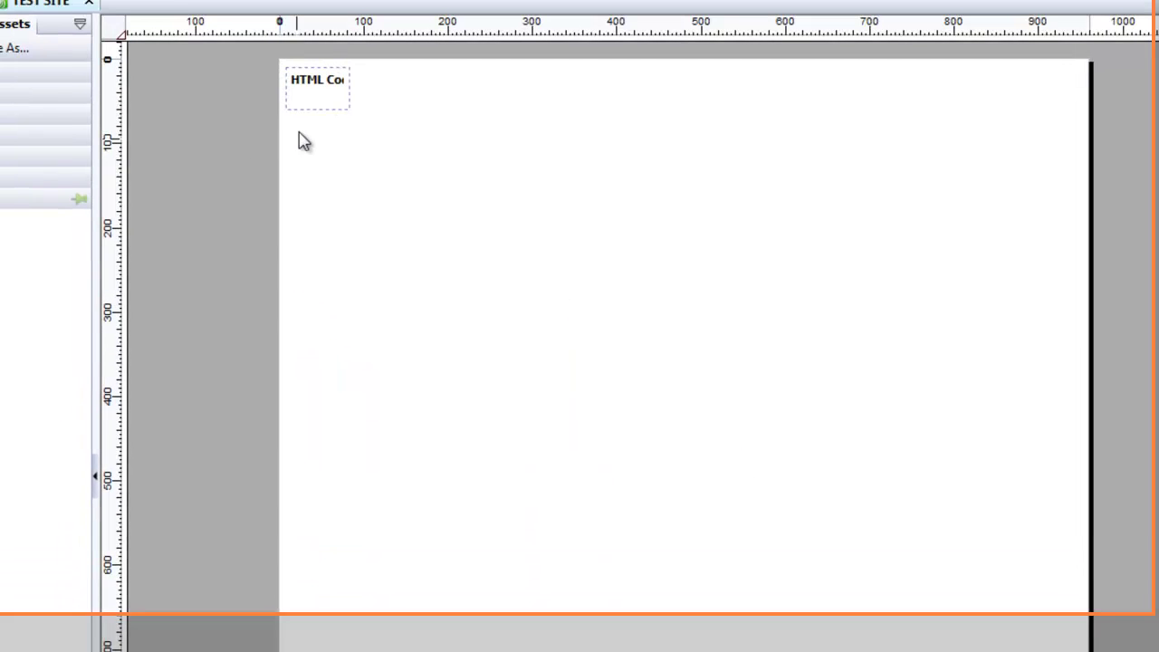
Nudge the HTML Code object down and right, then reopen its code at the backgrounds list.
click(317, 82)
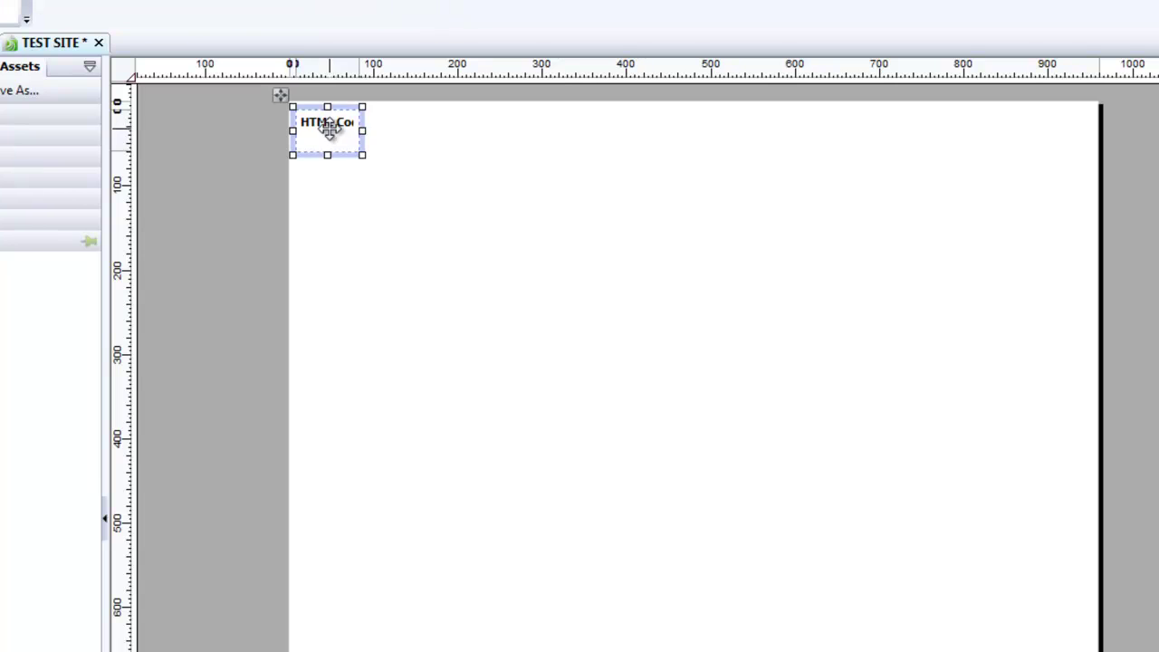
drag(329, 129, 373, 172)
double_click(373, 172)
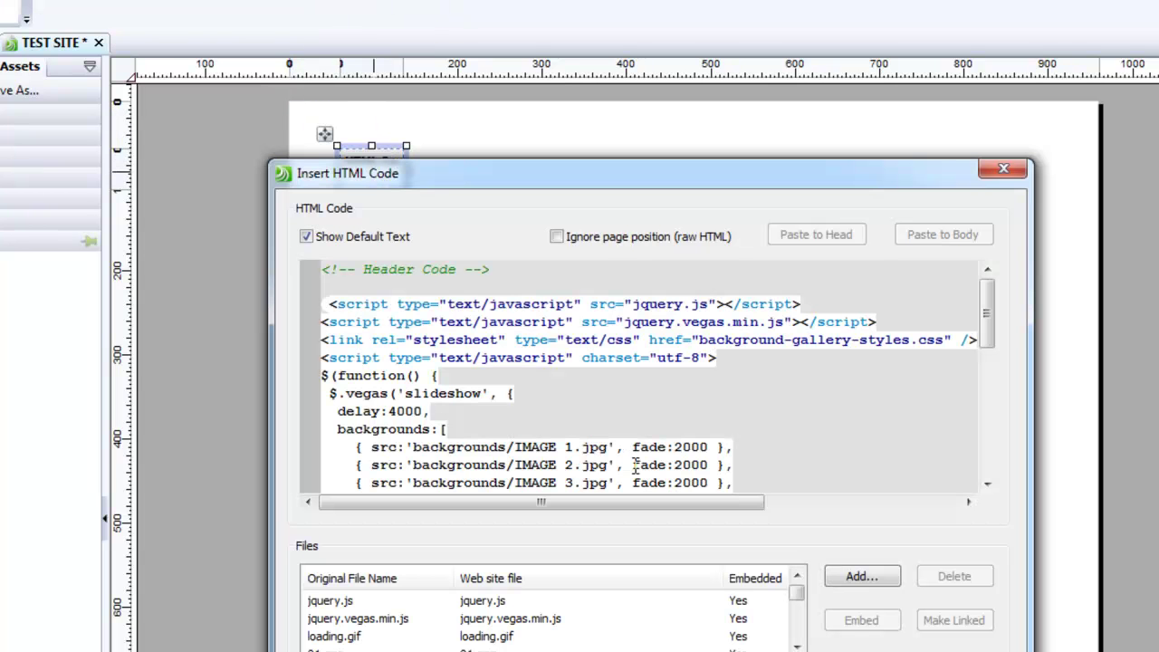
drag(989, 317, 987, 354)
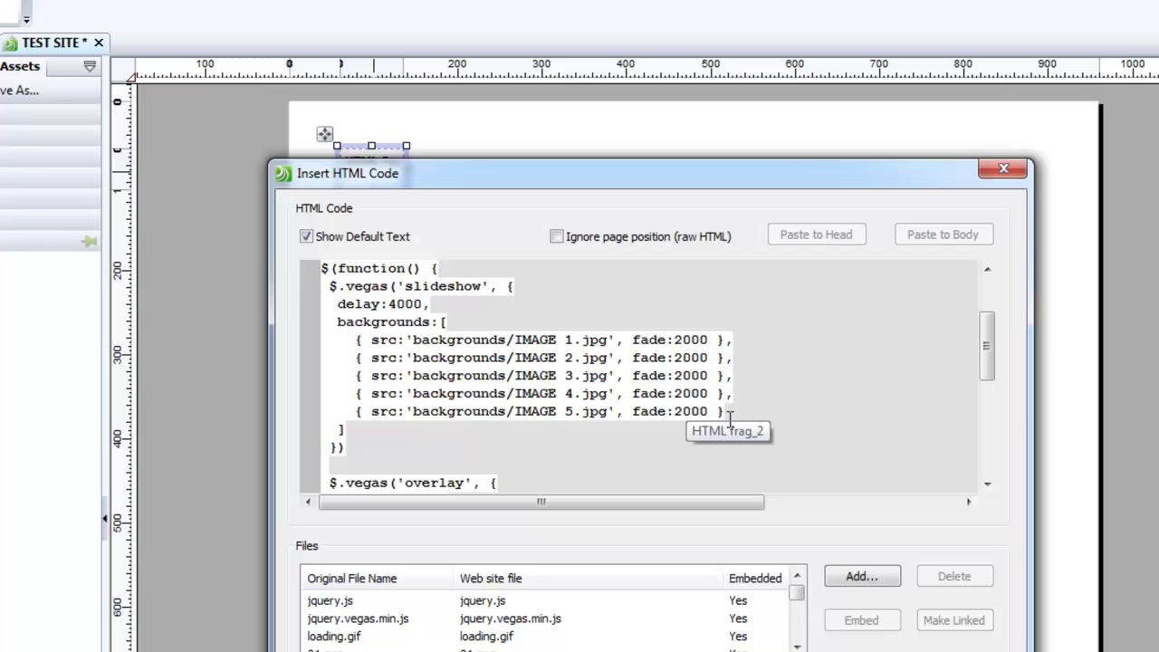
Duplicate the IMAGE 5 slideshow entry onto a new line and renumber it to IMAGE 6.
drag(730, 414, 353, 417)
right_click(437, 414)
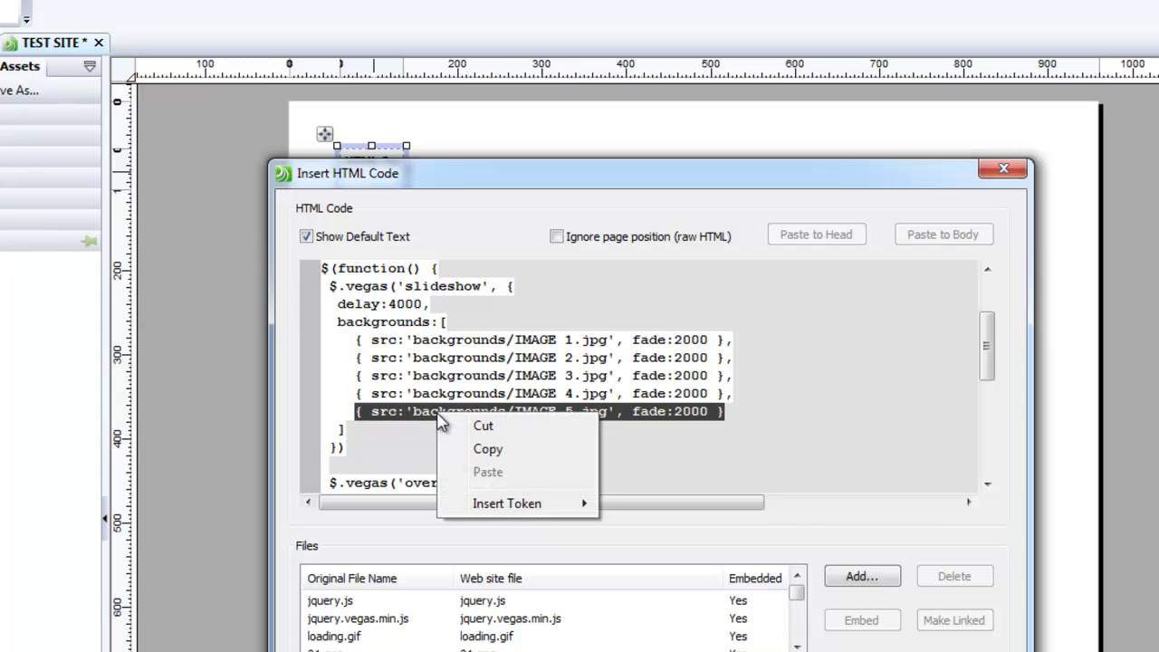
click(489, 449)
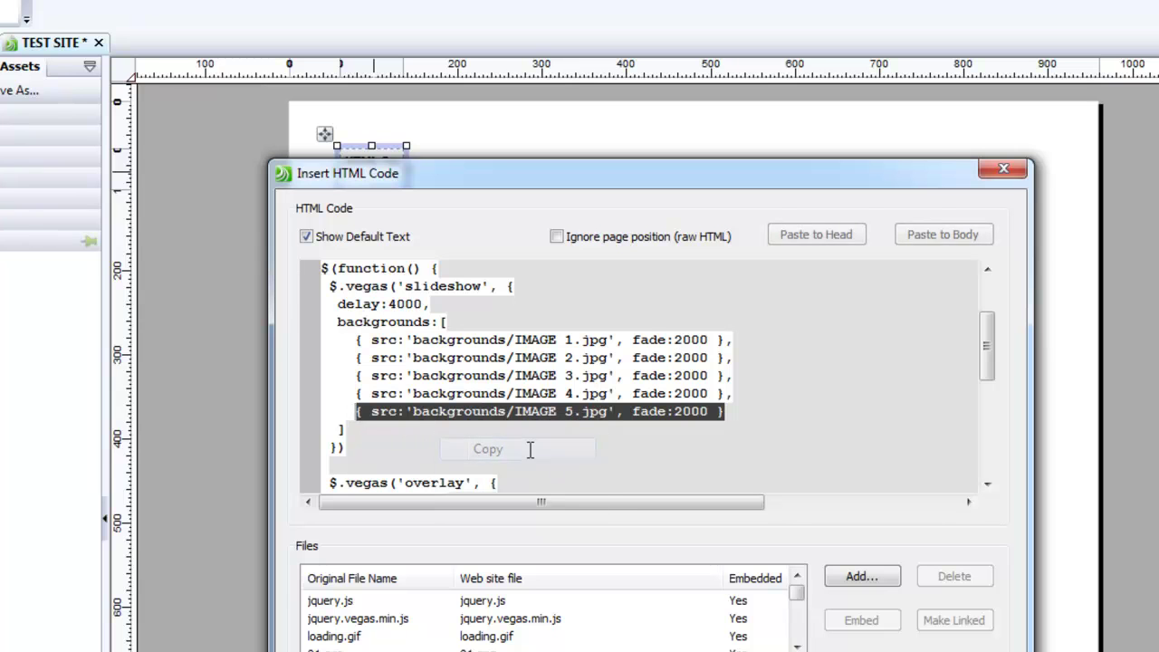
click(740, 419)
key(Return)
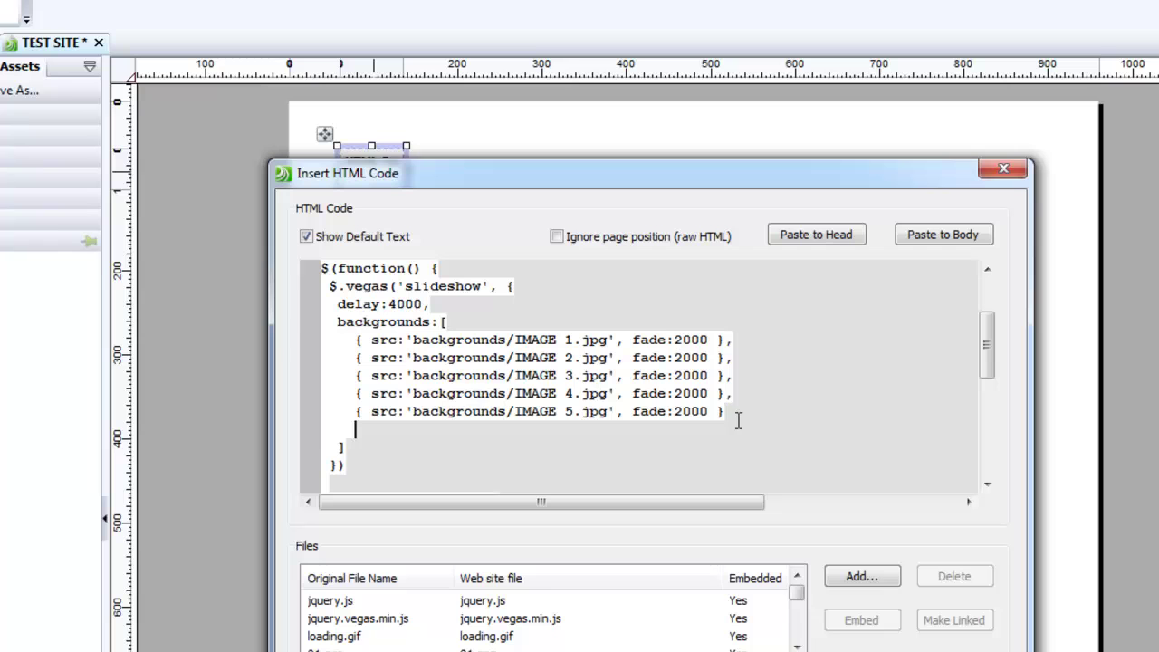
key(ctrl+v)
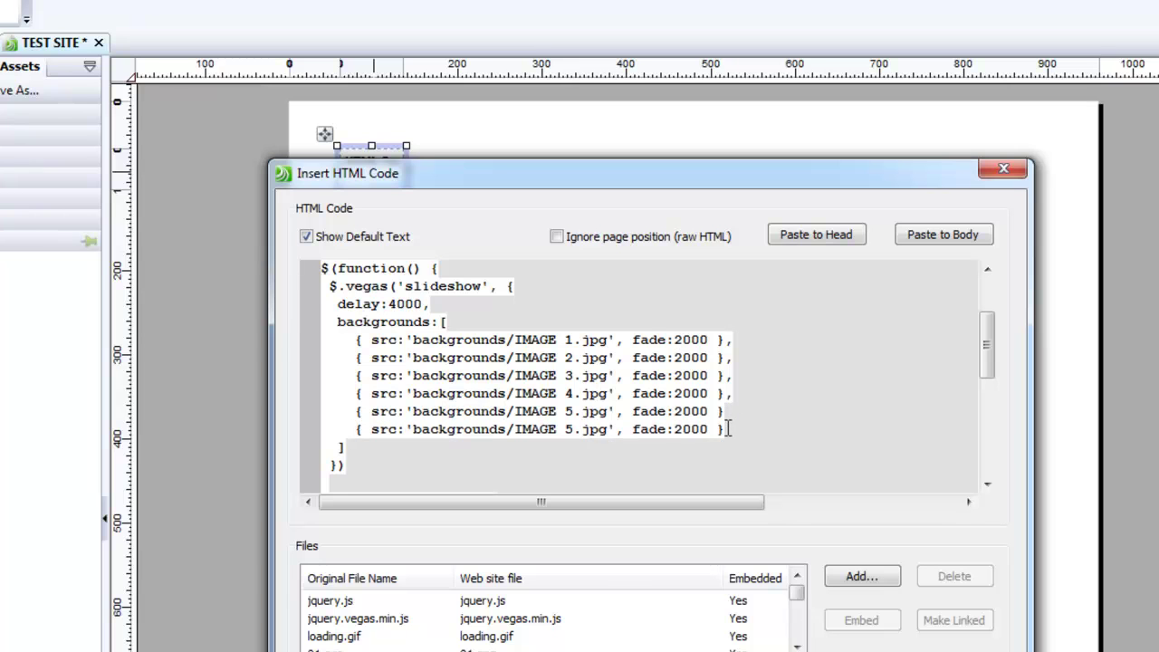
click(573, 429)
key(BackSpace)
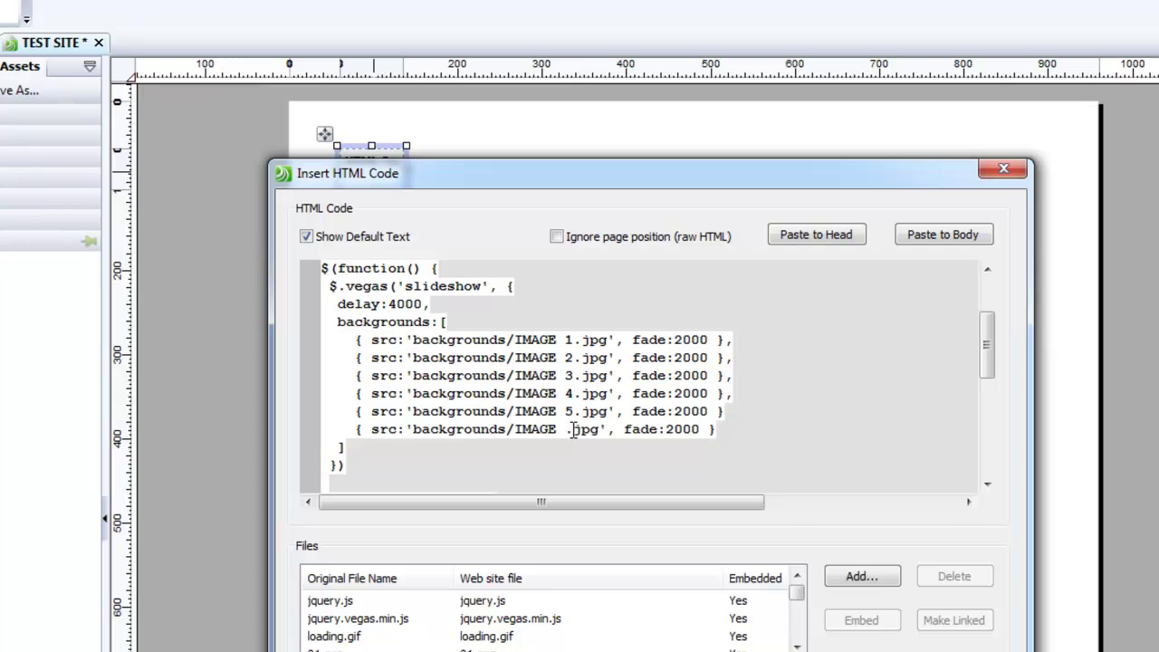
text(6)
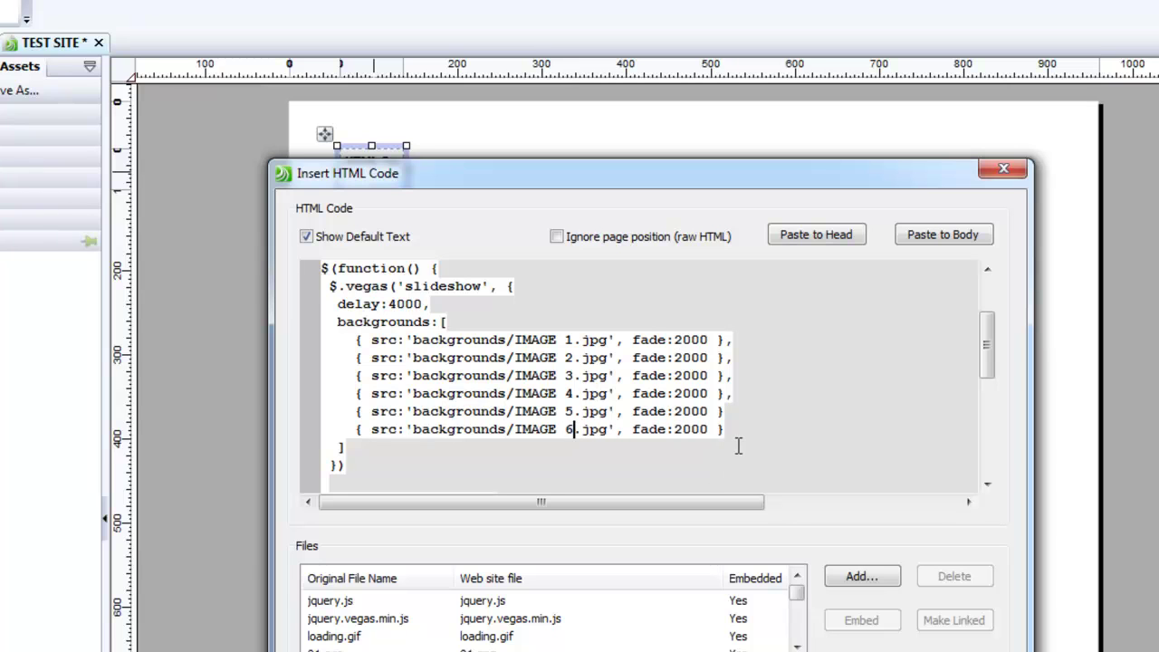
Delete the IMAGE 6 line so the list ends at IMAGE 5.
drag(736, 436, 348, 430)
key(BackSpace)
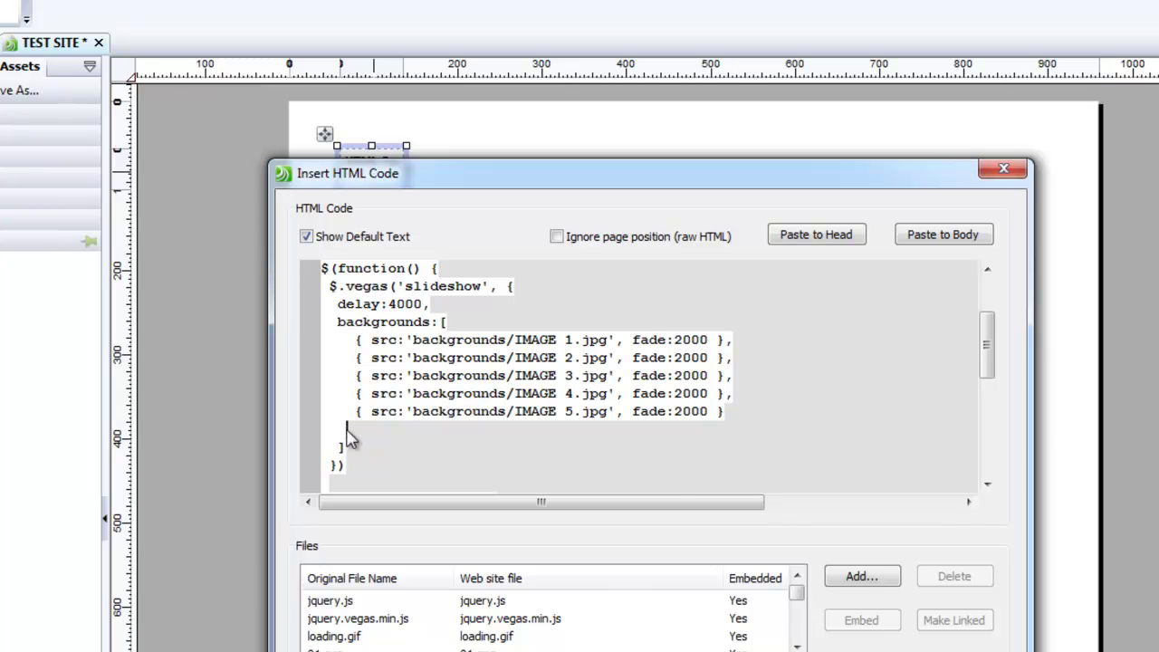
click(733, 412)
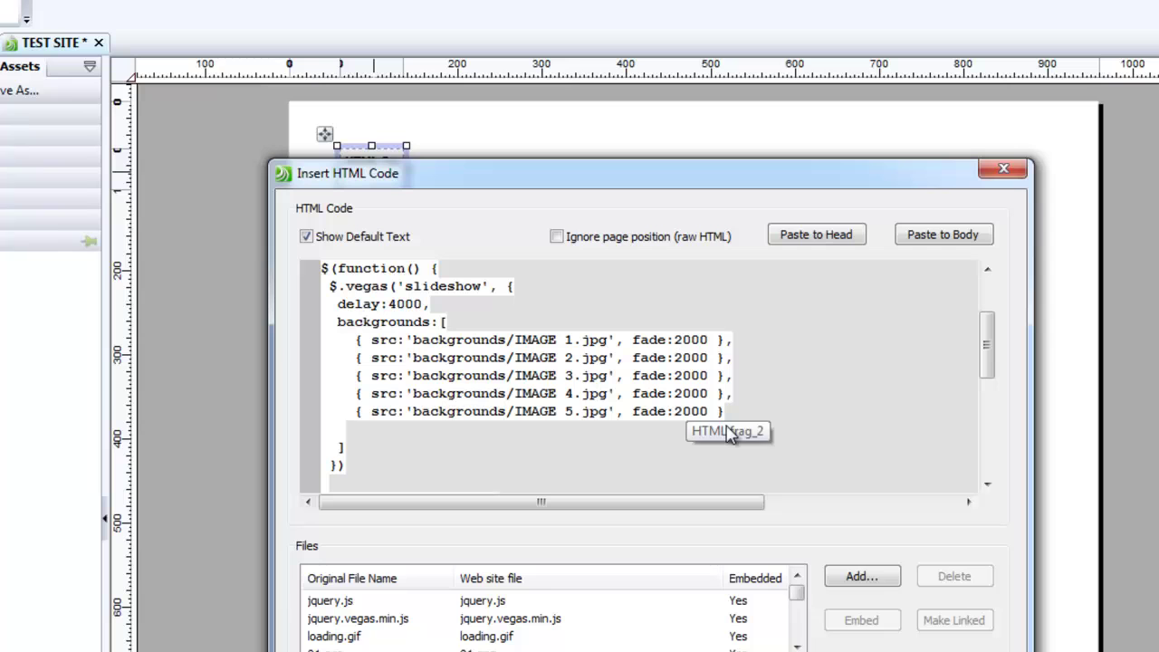
click(727, 422)
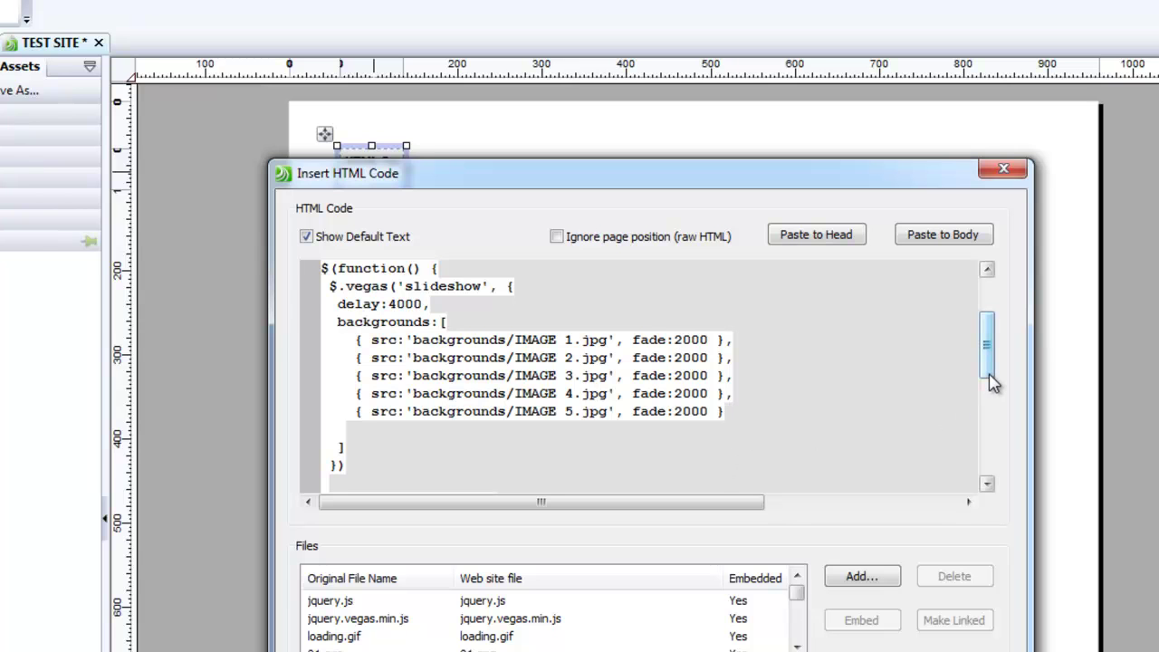
mouse_move(993, 384)
mouse_down()
mouse_move(992, 413)
mouse_move(993, 379)
mouse_up()
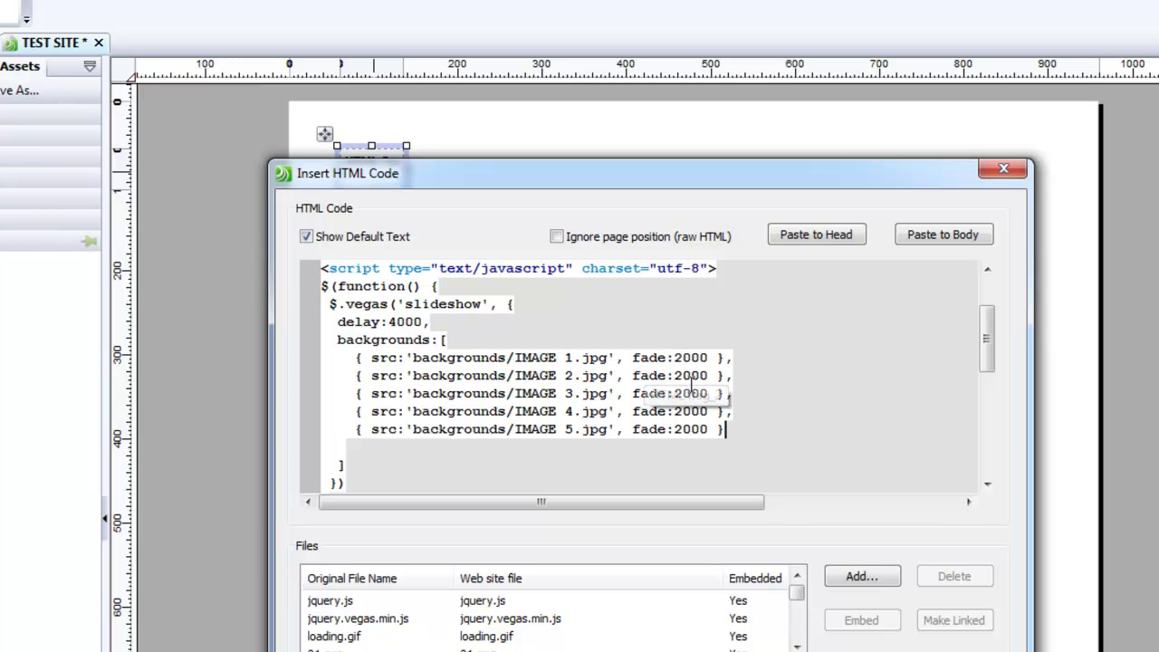
Change the overlay source from '0.png' to '15.png' and apply the code with OK.
click(809, 423)
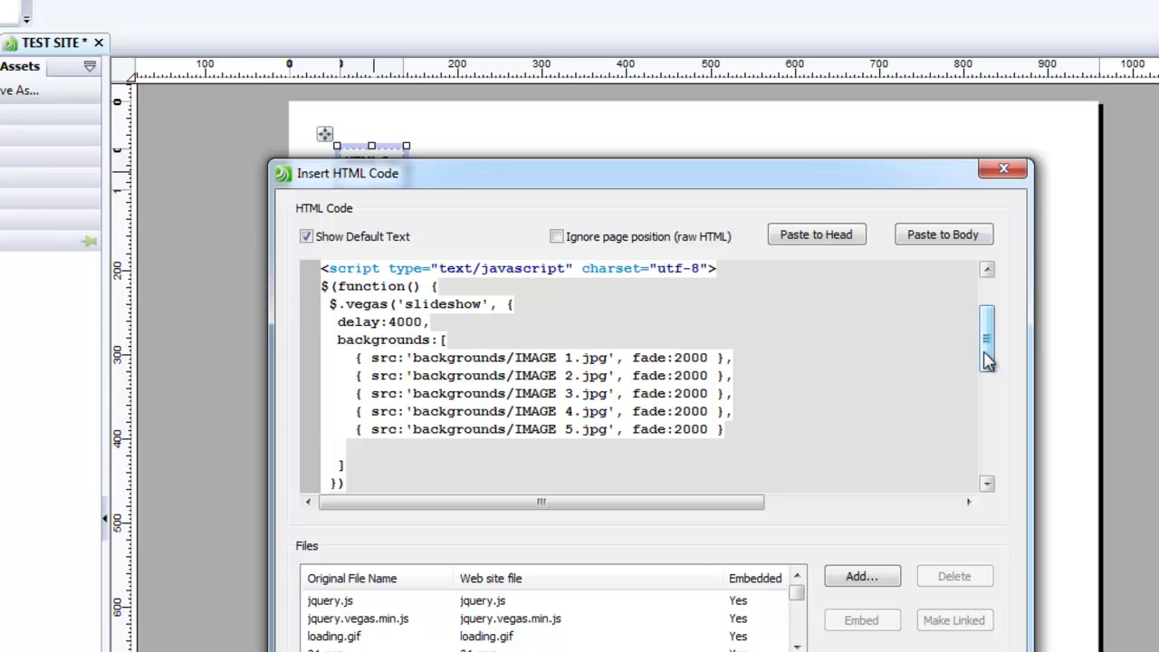
drag(986, 360, 987, 403)
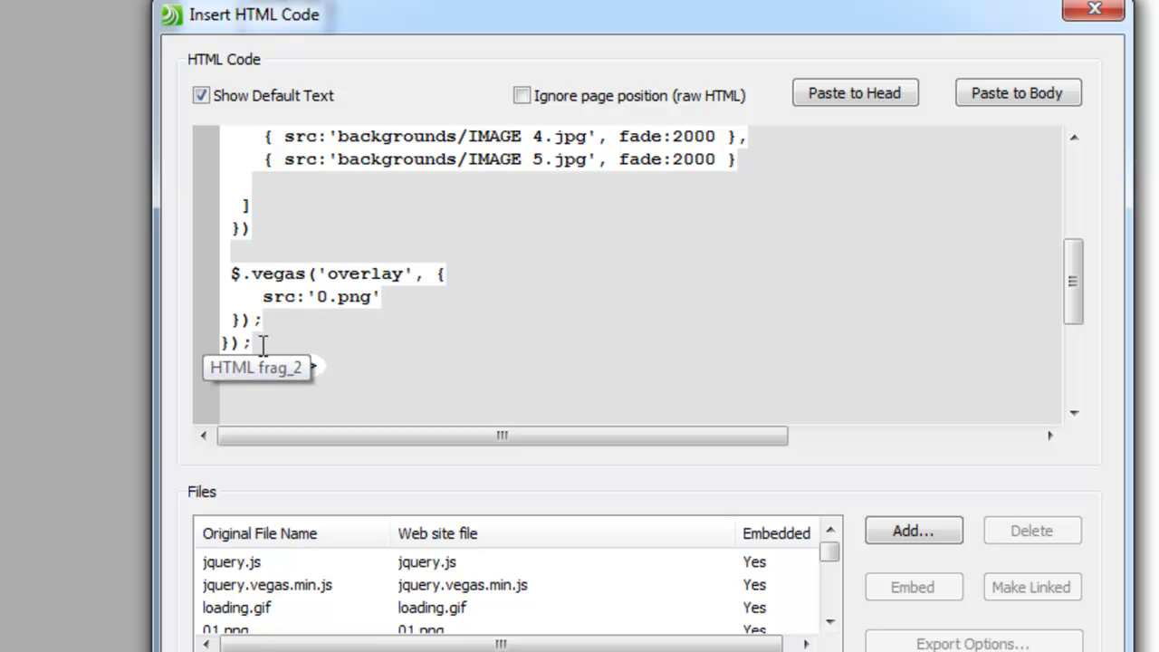
key(BackSpace)
text(15)
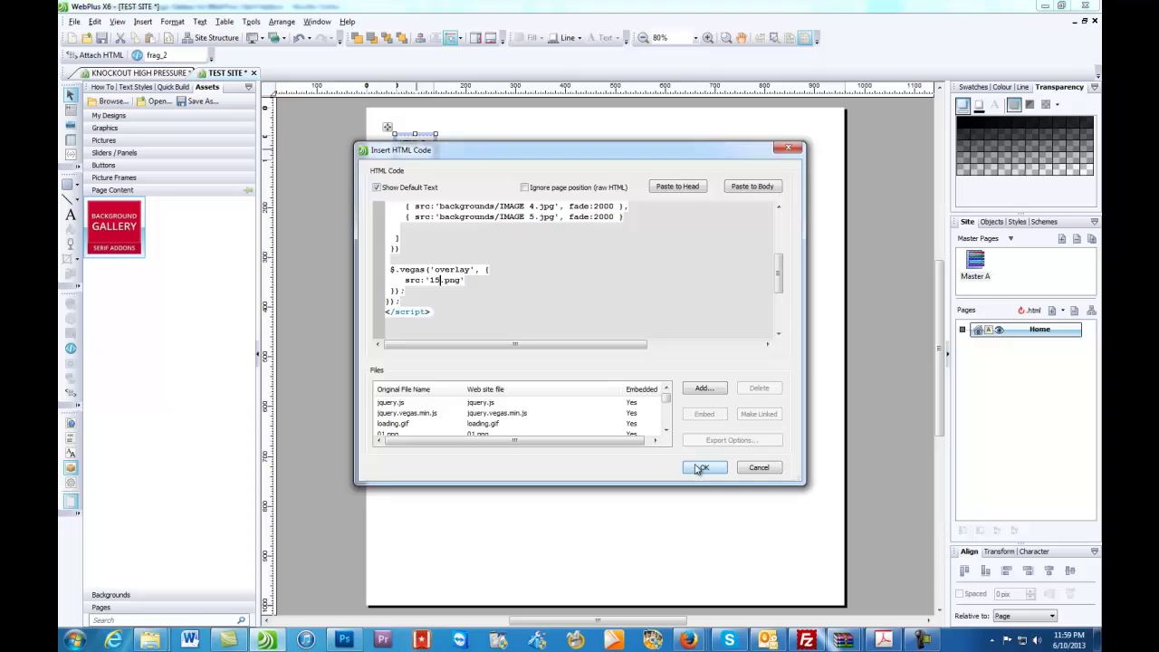
click(699, 468)
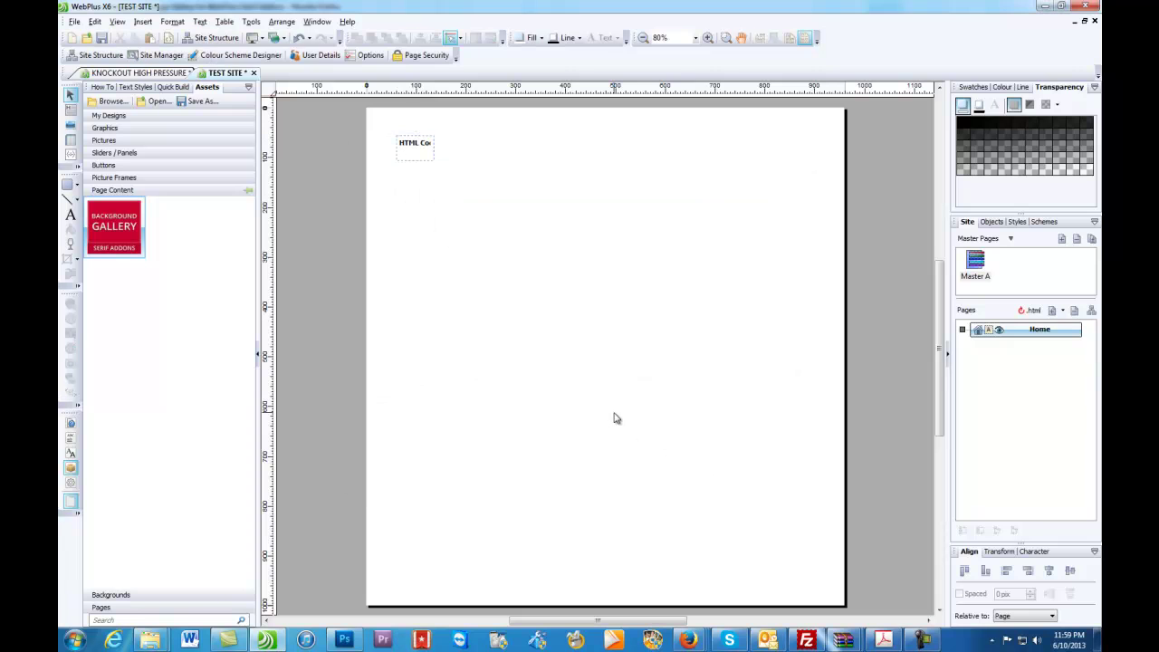
Preview the page in Firefox, then close the preview and return to WebPlus.
key(alt+p)
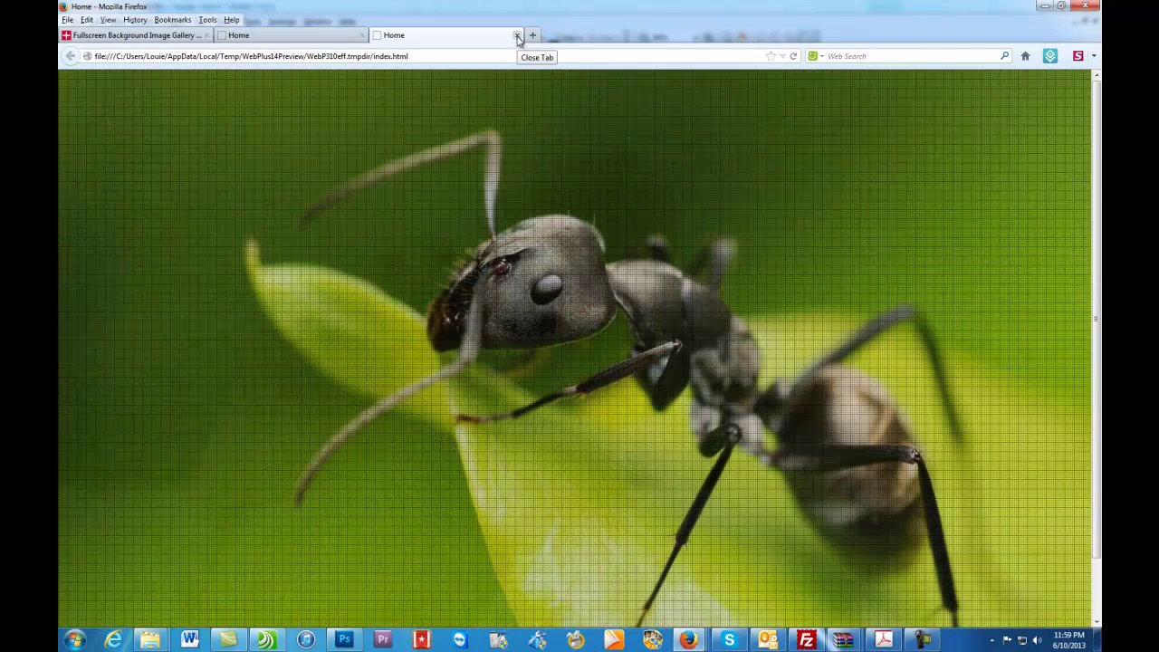
click(517, 35)
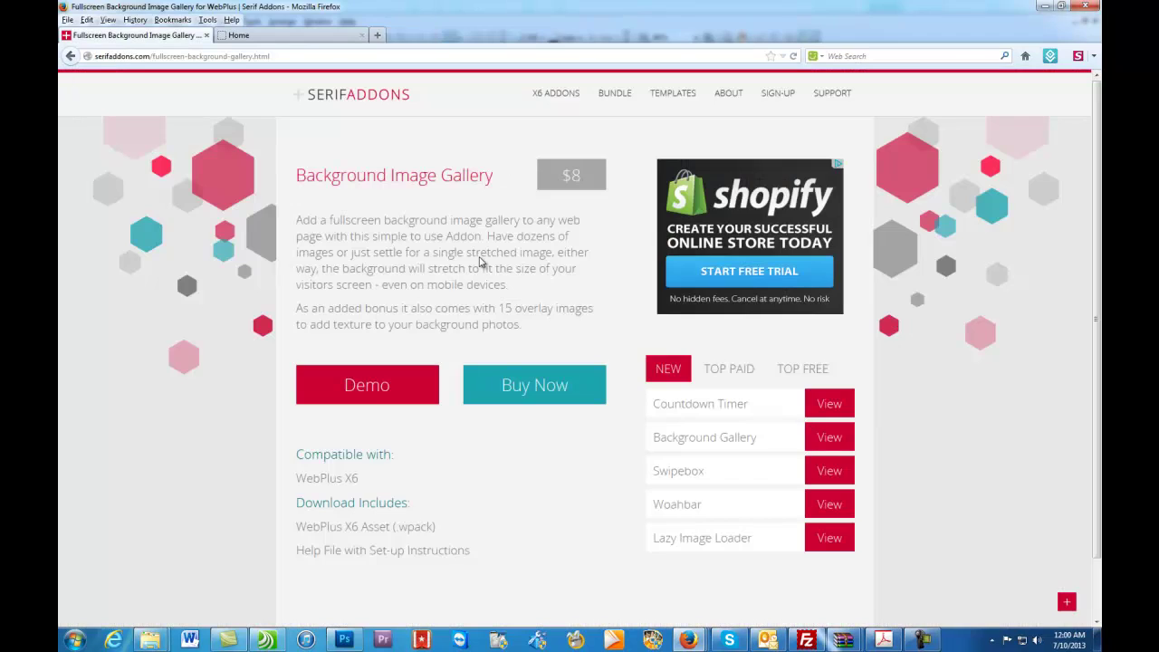
click(265, 640)
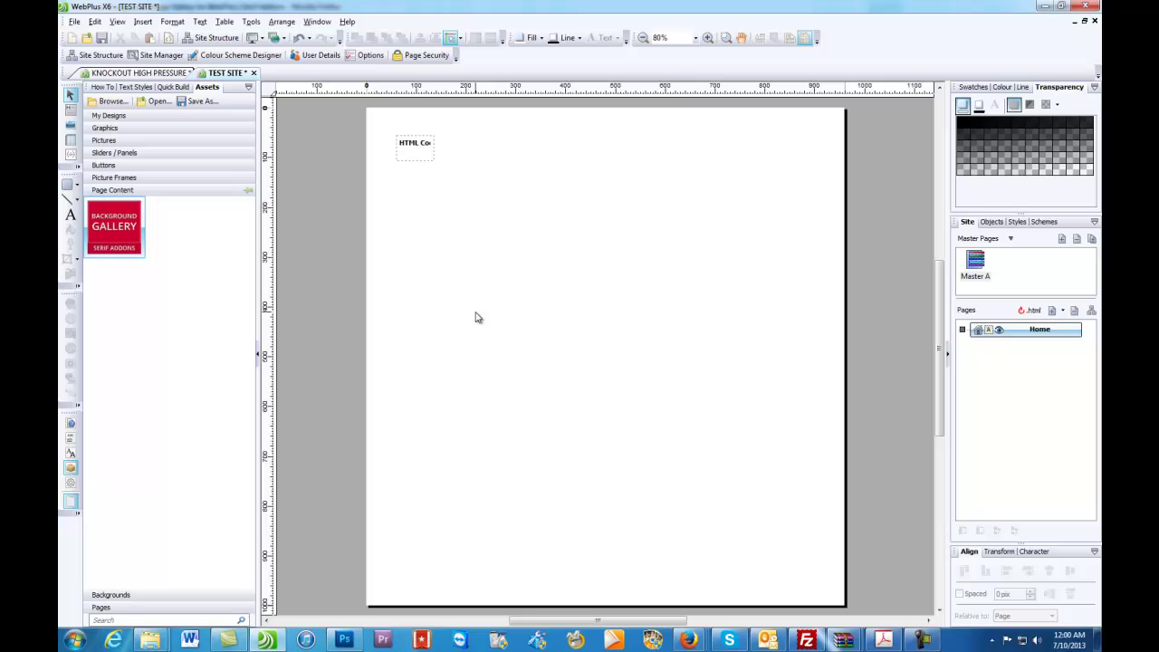
Reopen the HTML Code object and scroll to the IMAGE 1–5 list and '15.png' overlay.
double_click(419, 161)
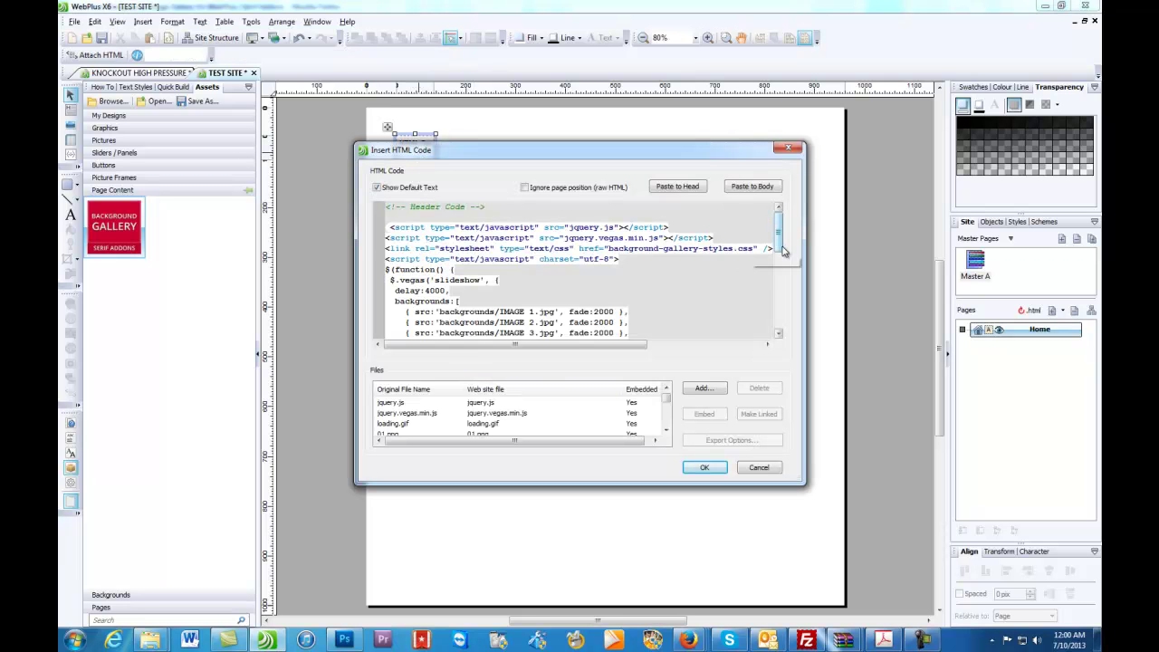
scroll(781, 259, down, 2)
drag(781, 259, 779, 274)
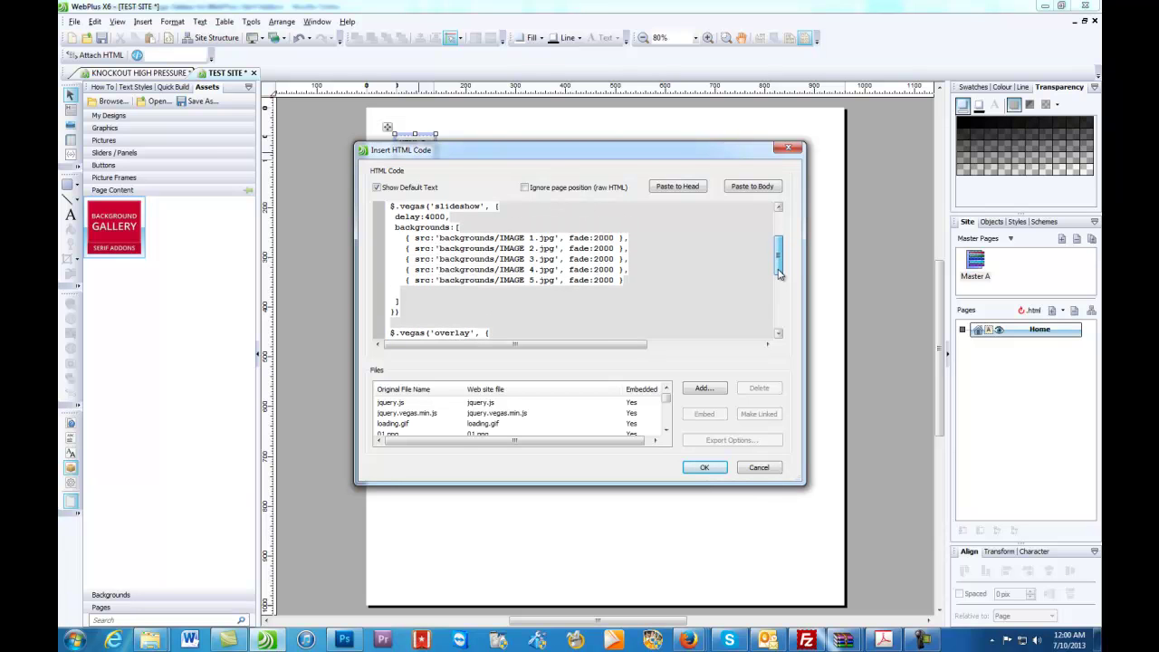